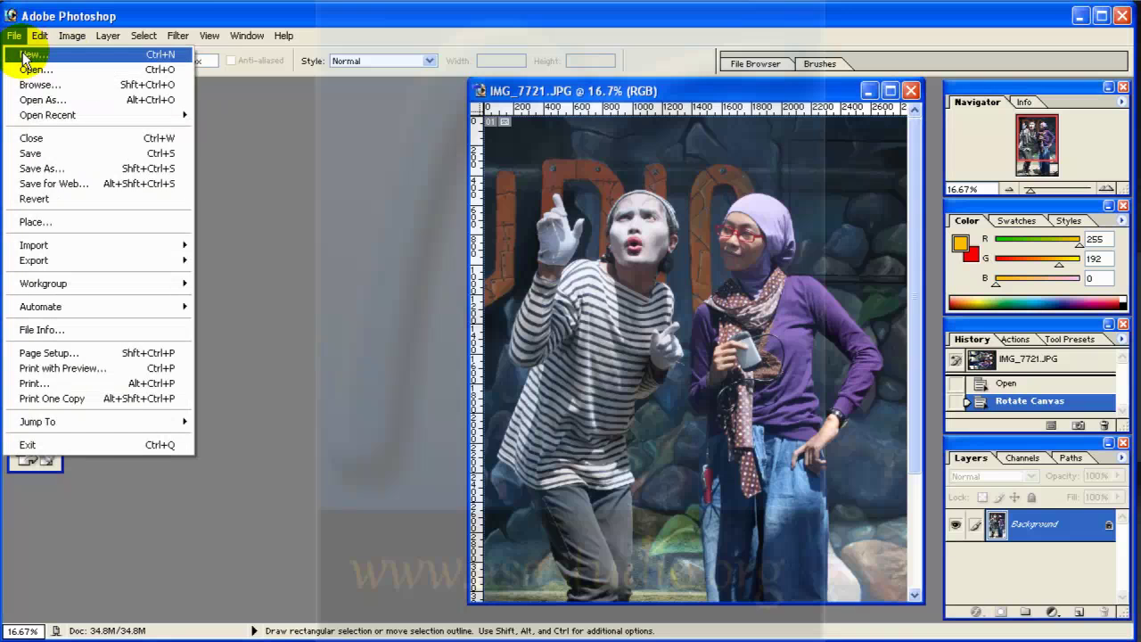
Start a new blank white document with width and height both set to 300 pixels.
{"action": "left_click", "coordinate": [27, 56]}
{"action": "left_click_drag", "start_coordinate": [395, 158], "coordinate": [262, 175]}
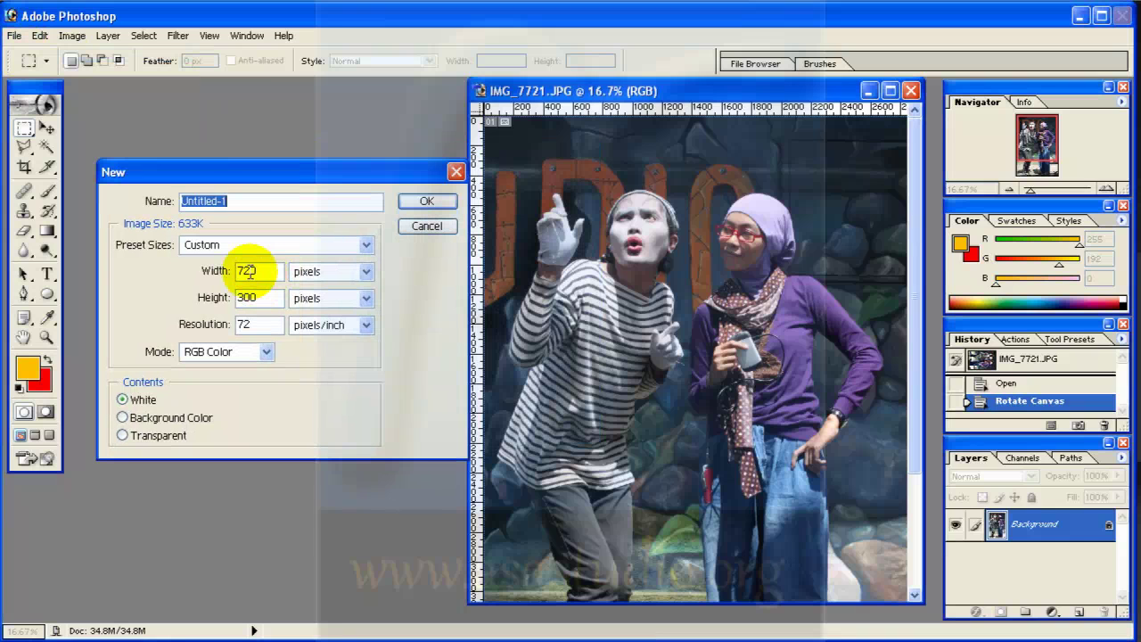
{"action": "left_click_drag", "start_coordinate": [256, 273], "coordinate": [218, 279]}
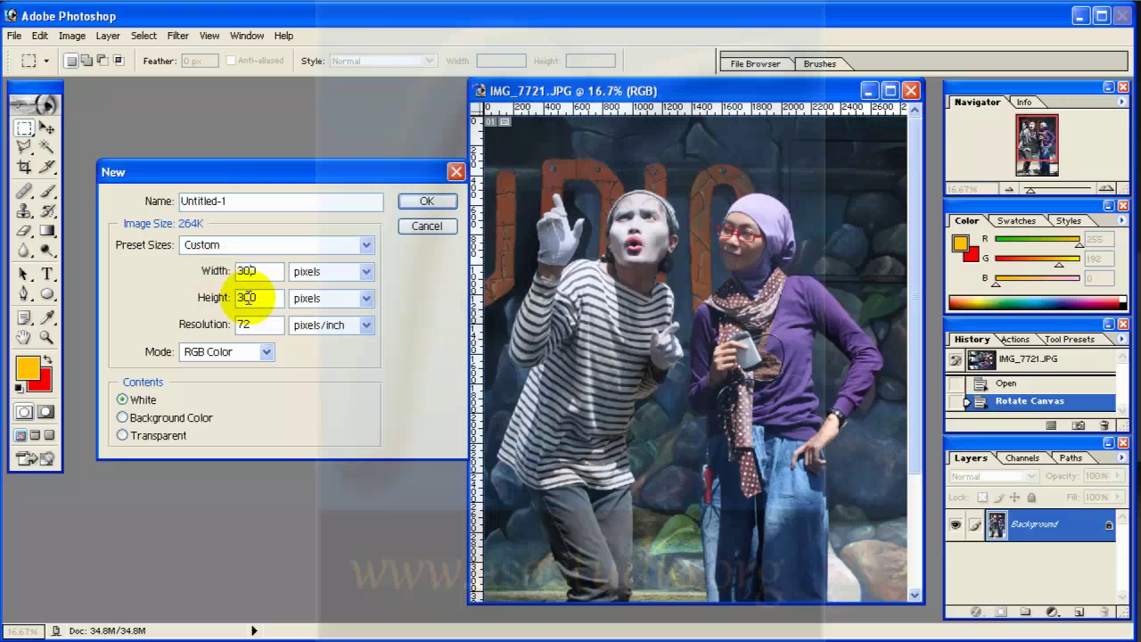
{"action": "left_click", "coordinate": [427, 201]}
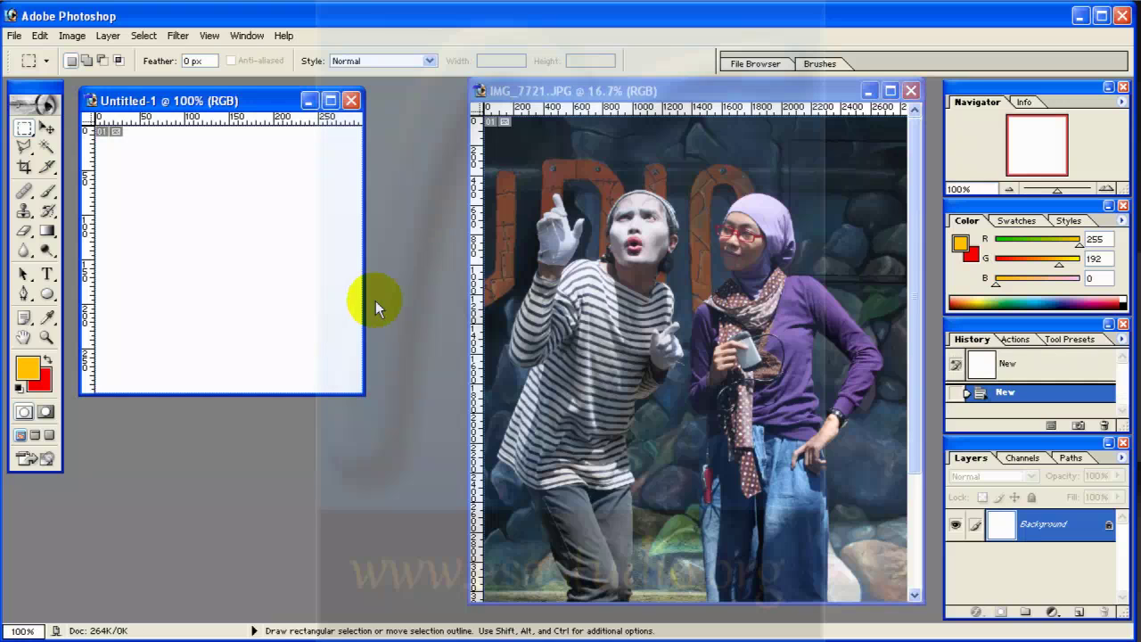
Enlarge the Untitled-1 window and toggle View > Rulers off and back on.
{"action": "left_click_drag", "start_coordinate": [363, 395], "coordinate": [458, 467]}
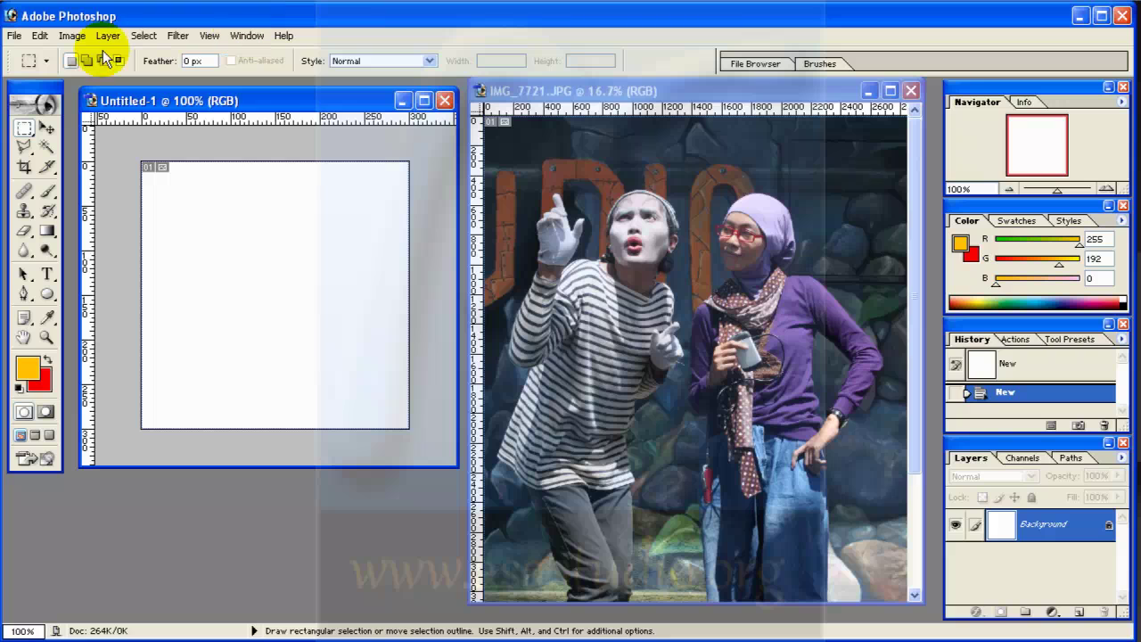
{"action": "left_click", "coordinate": [207, 39]}
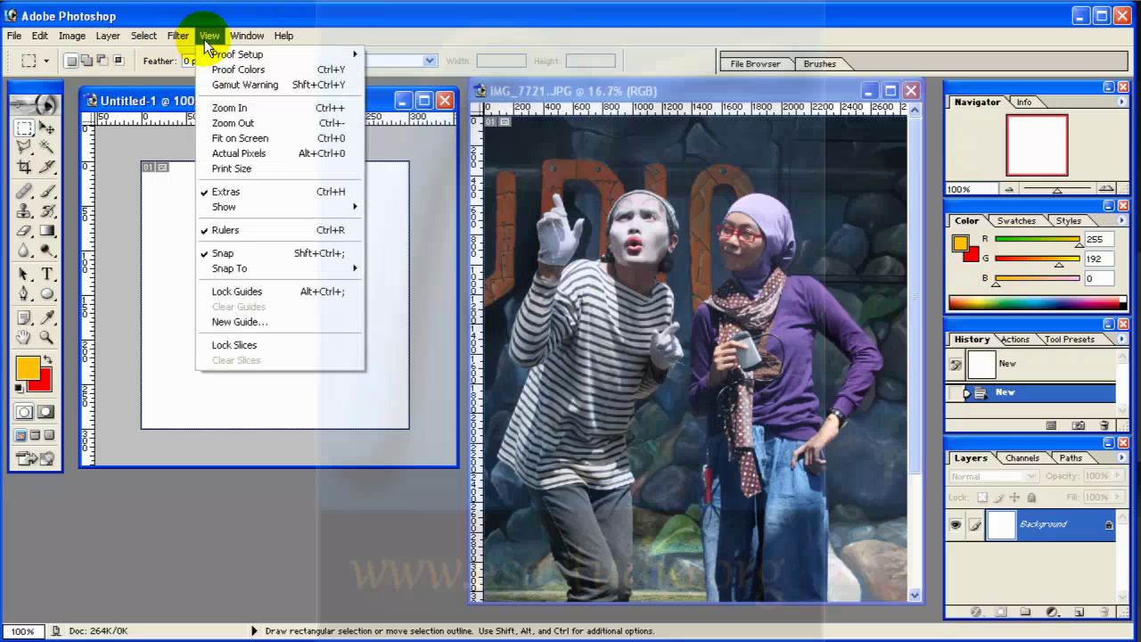
{"action": "left_click", "coordinate": [230, 230]}
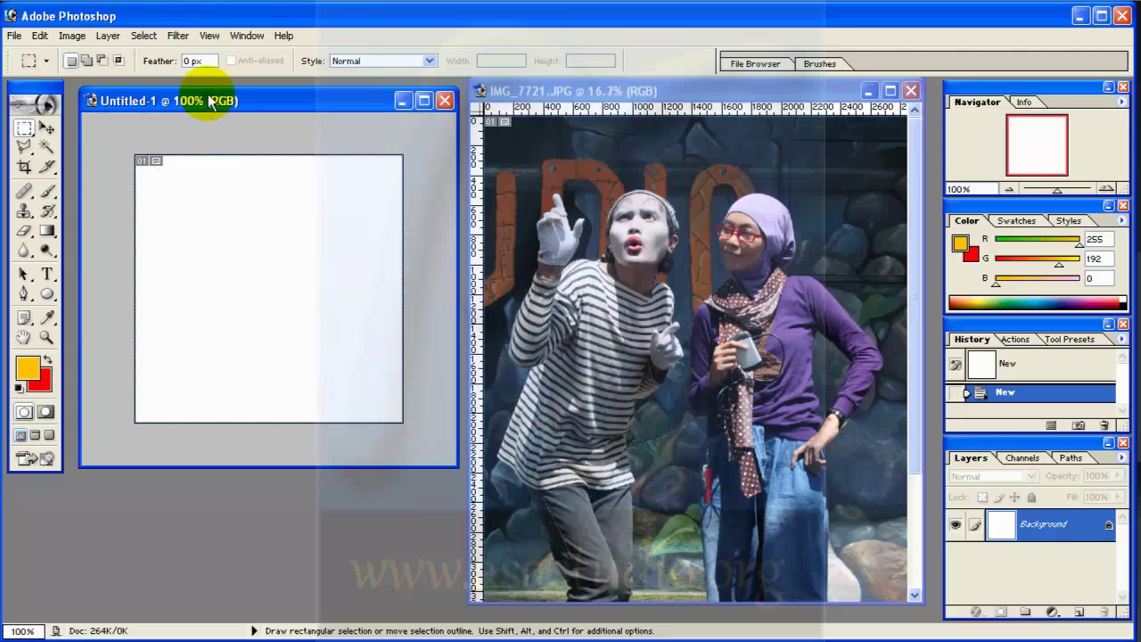
{"action": "left_click", "coordinate": [210, 36]}
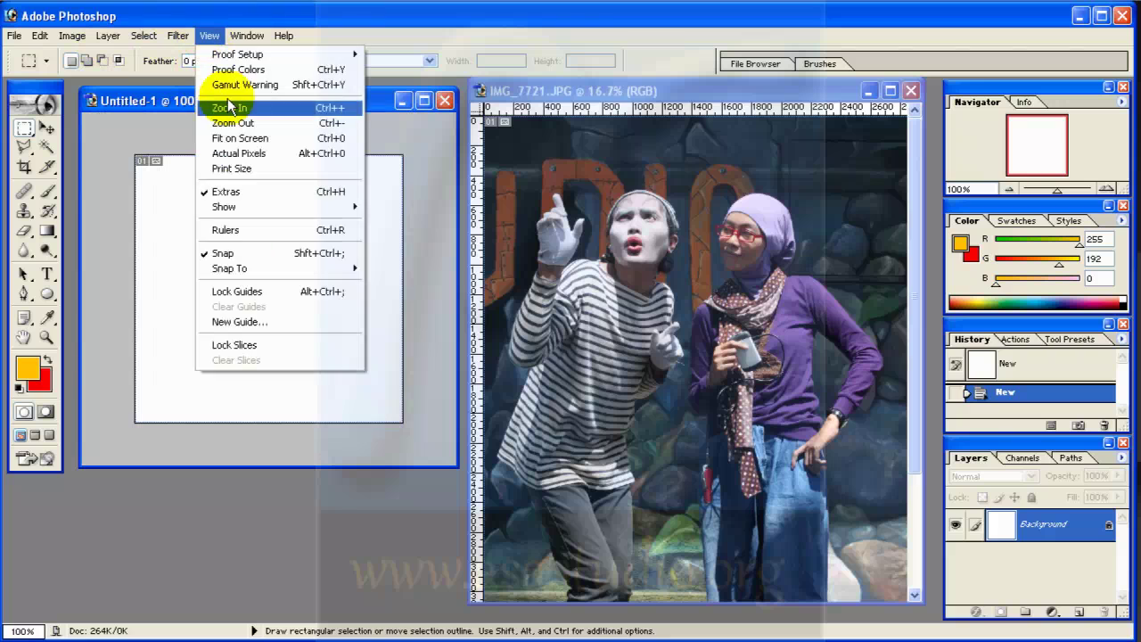
{"action": "left_click", "coordinate": [225, 230]}
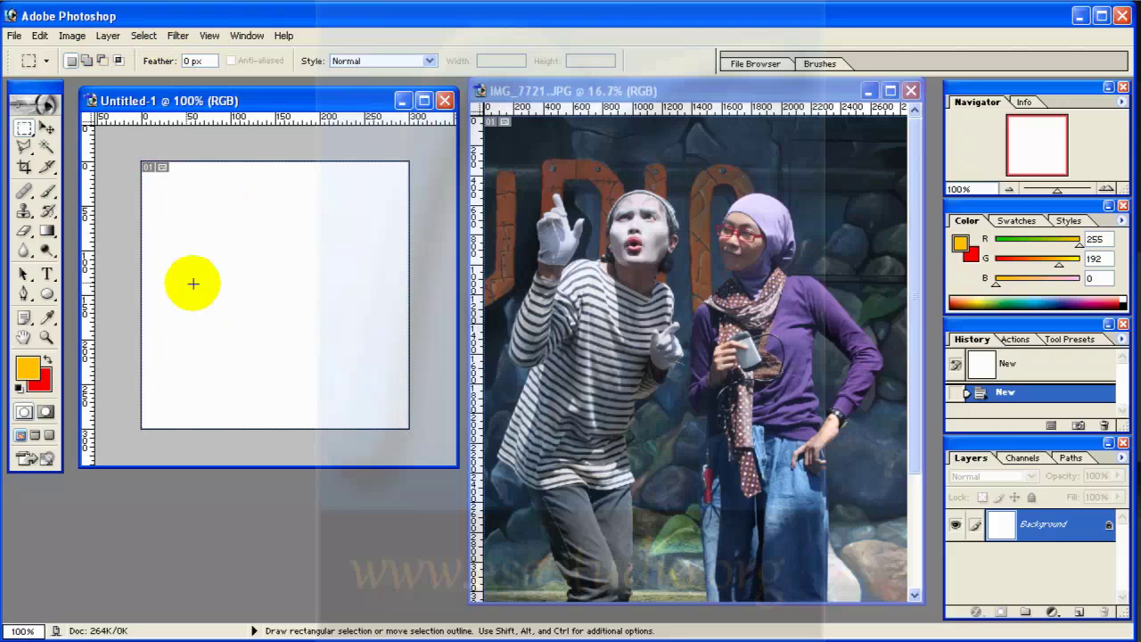
Drag vertical and horizontal guides to 100 and 200 px, then return to IMG_7721.
{"action": "left_click_drag", "start_coordinate": [88, 306], "coordinate": [230, 299]}
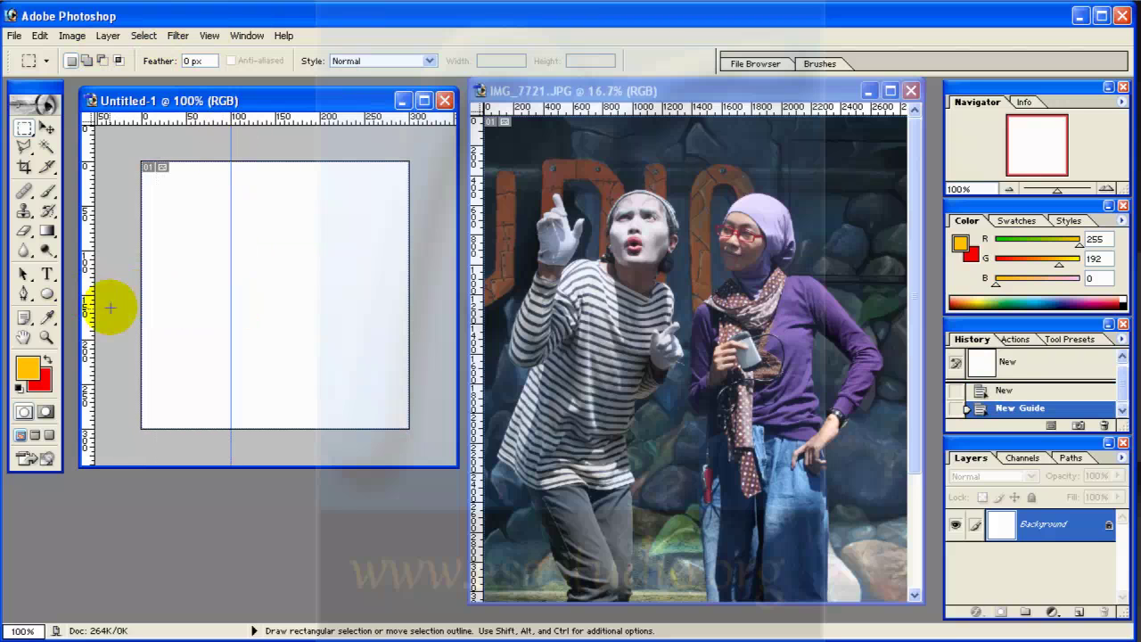
{"action": "left_click_drag", "start_coordinate": [90, 321], "coordinate": [319, 319]}
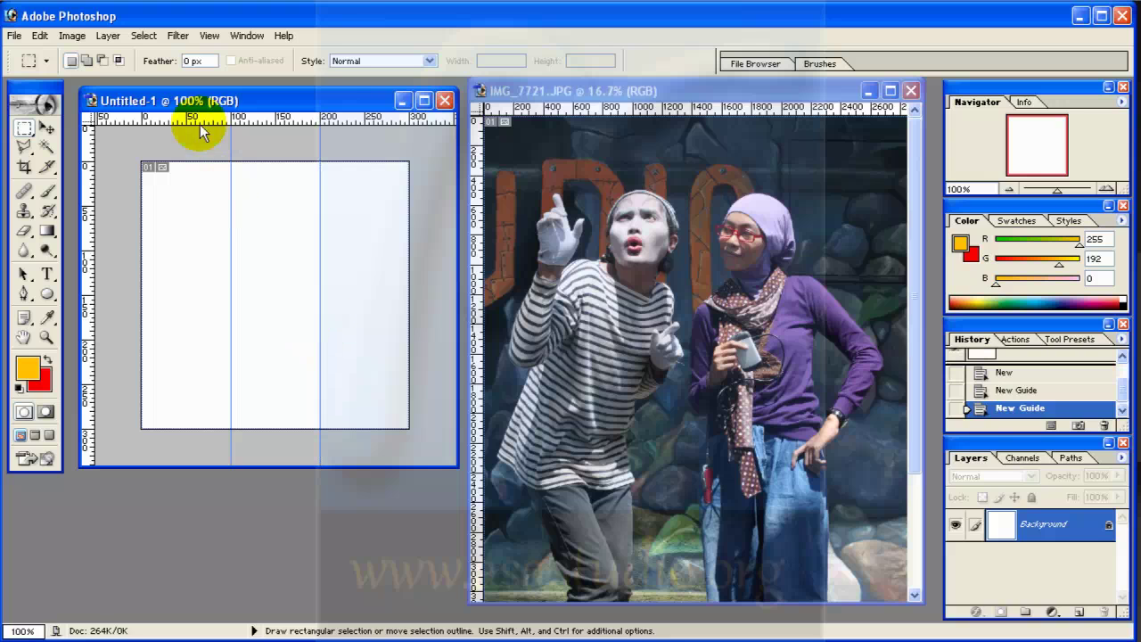
{"action": "left_click_drag", "start_coordinate": [199, 125], "coordinate": [202, 249]}
{"action": "left_click_drag", "start_coordinate": [204, 115], "coordinate": [208, 338]}
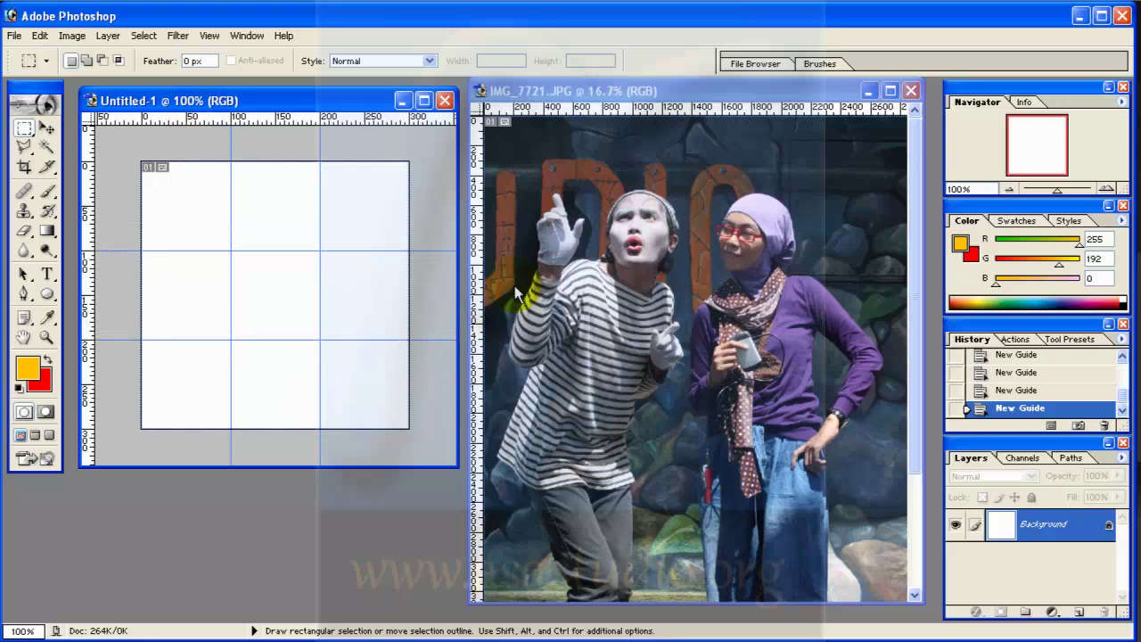
{"action": "left_click", "coordinate": [627, 91]}
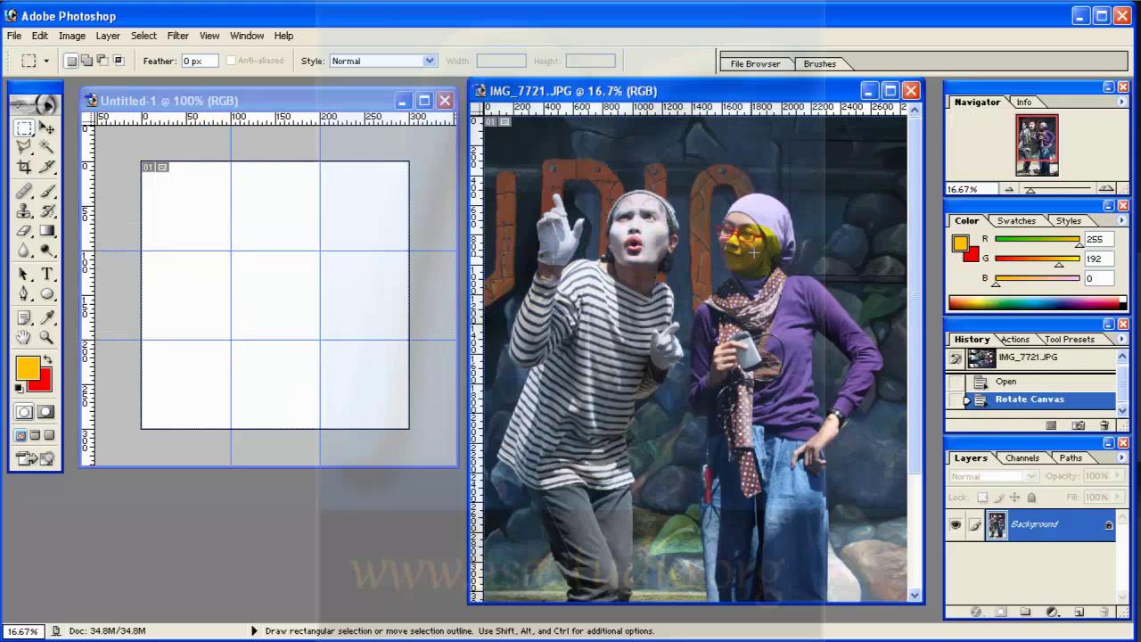
Drag the IMG_7721 photo onto Untitled-1 as Layer 1, zoom out, and start Free Transform.
{"action": "left_click", "coordinate": [46, 128]}
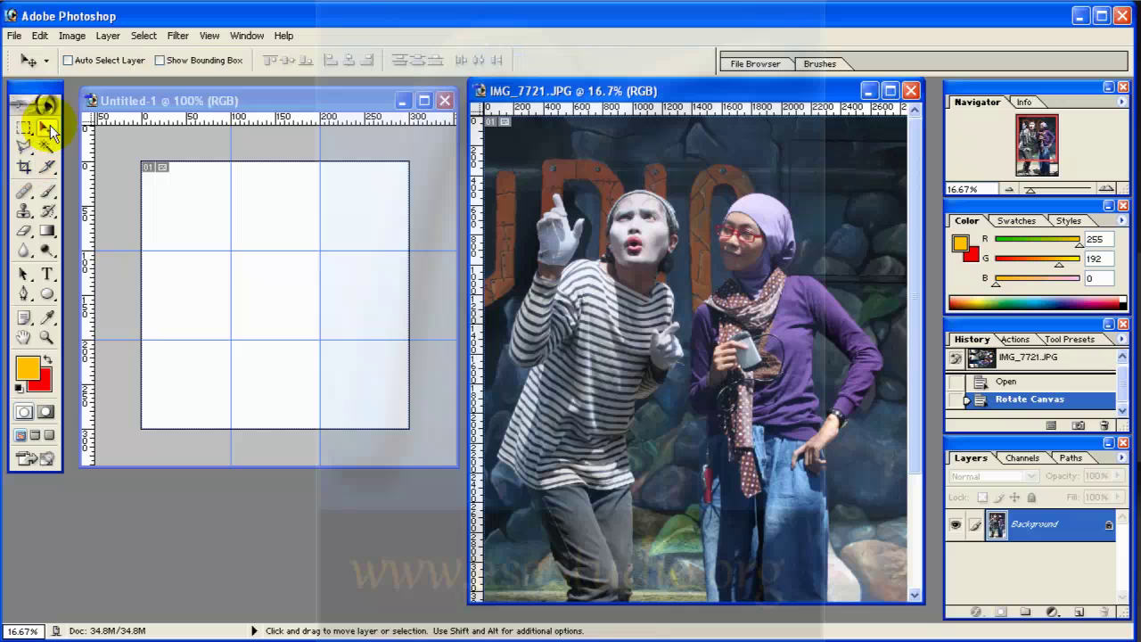
{"action": "left_click_drag", "start_coordinate": [733, 342], "coordinate": [268, 287]}
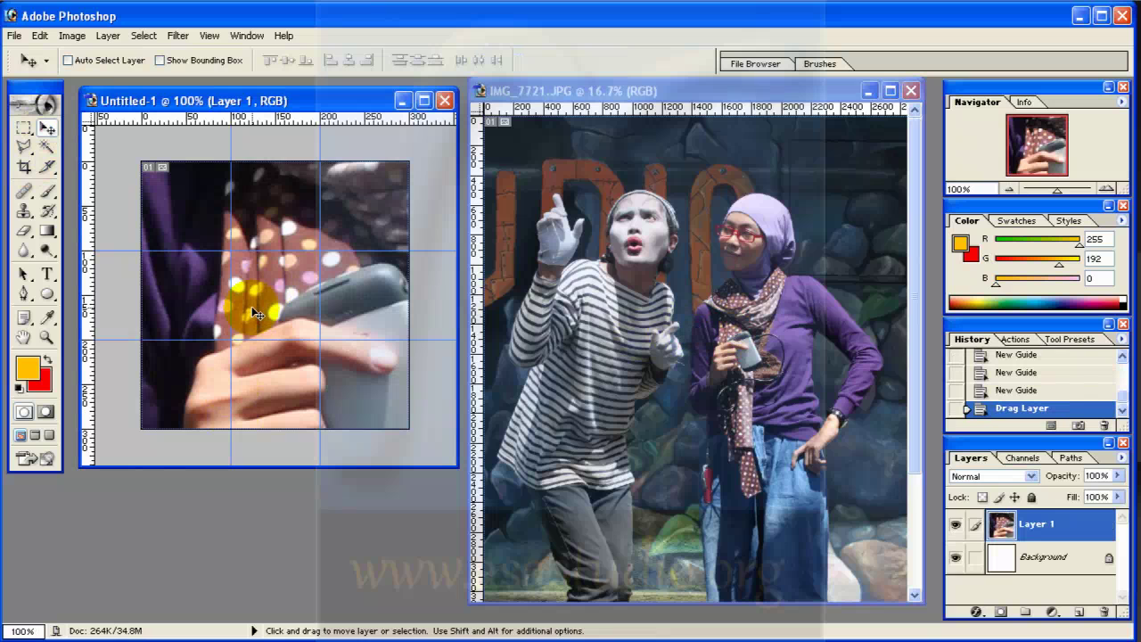
{"action": "key", "text": "ctrl+minus"}
{"action": "key", "text": "ctrl+minus"}
{"action": "key", "text": "ctrl+minus"}
{"action": "key", "text": "ctrl+minus"}
{"action": "key", "text": "ctrl+minus"}
{"action": "key", "text": "ctrl+minus"}
{"action": "key", "text": "ctrl+minus"}
{"action": "key", "text": "ctrl+minus"}
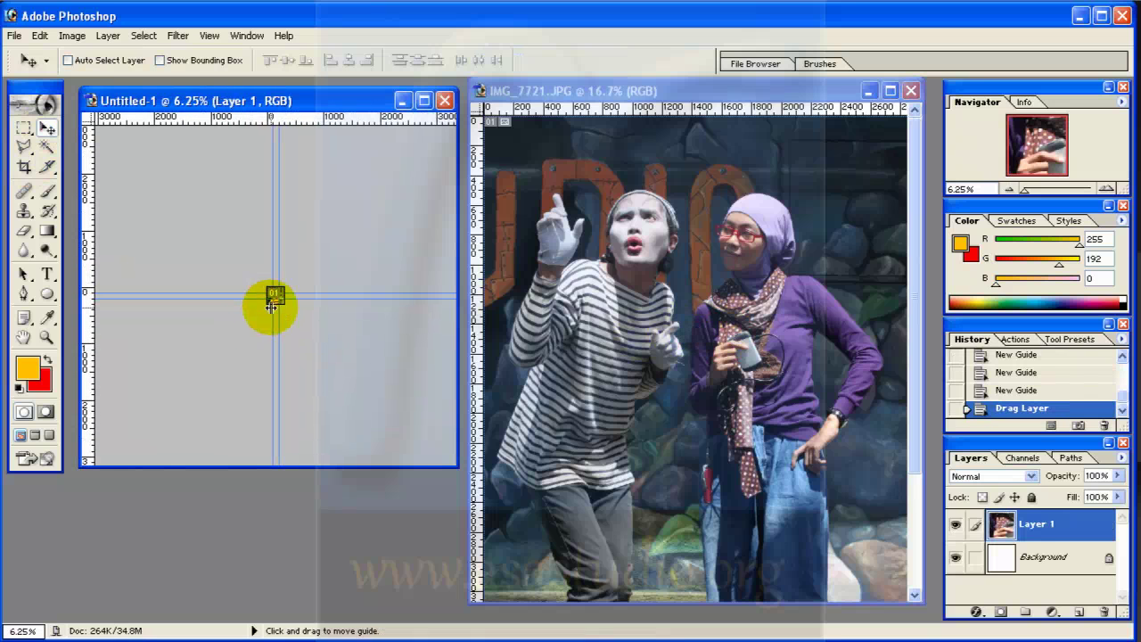
{"action": "left_click", "coordinate": [25, 134]}
{"action": "right_click", "coordinate": [274, 296]}
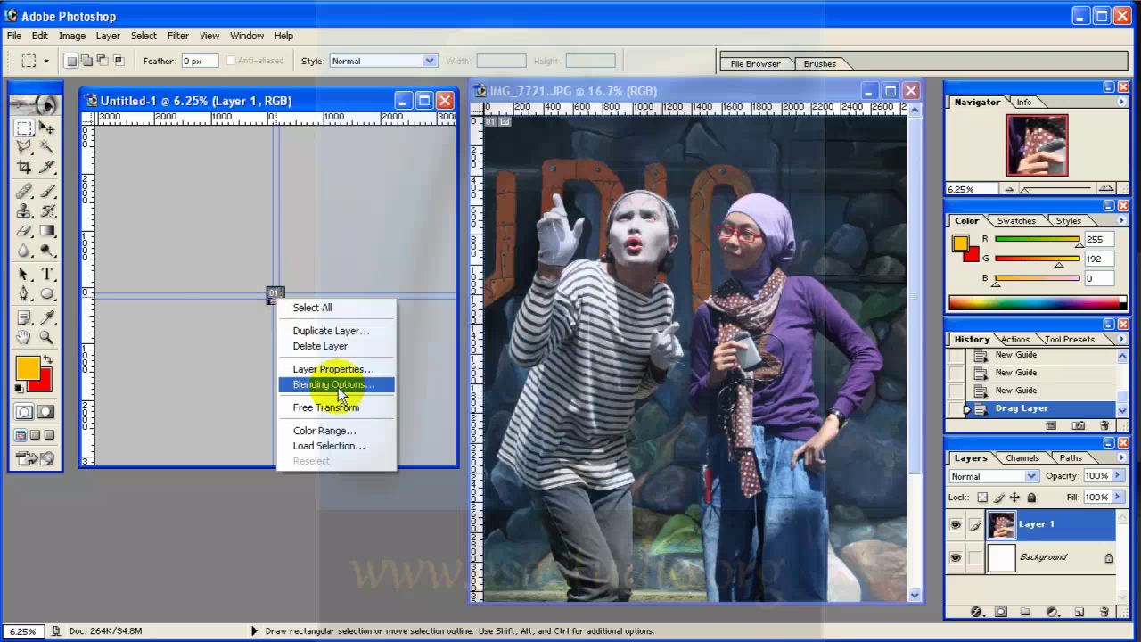
{"action": "left_click", "coordinate": [332, 406]}
Shrink Layer 1 toward the canvas size, commit it, and zoom to 100%.
{"action": "left_click_drag", "start_coordinate": [183, 211], "coordinate": [273, 293]}
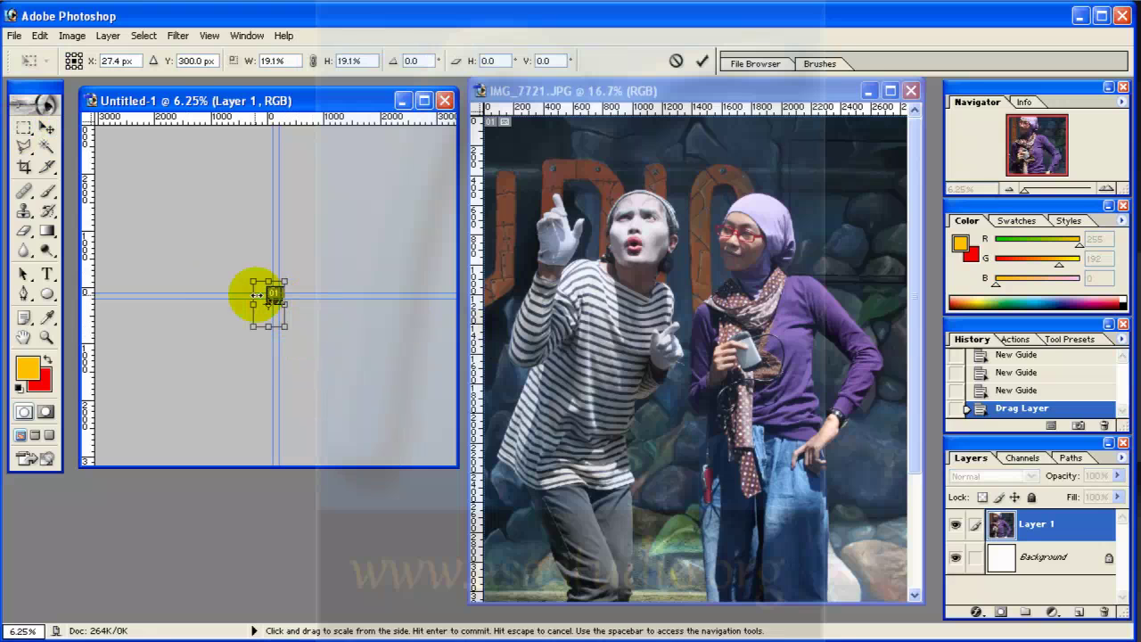
{"action": "key", "text": "Return"}
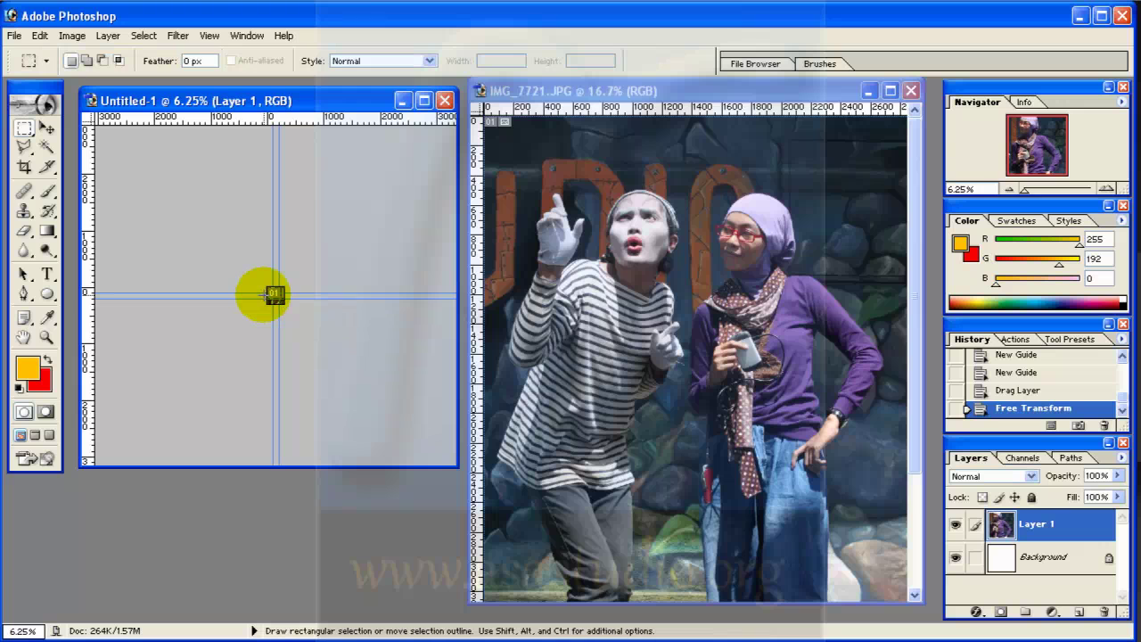
{"action": "key", "text": "ctrl+plus"}
{"action": "key", "text": "ctrl+plus"}
{"action": "key", "text": "ctrl+plus"}
{"action": "key", "text": "ctrl+plus"}
{"action": "key", "text": "ctrl+plus"}
{"action": "key", "text": "ctrl+plus"}
{"action": "key", "text": "ctrl+plus"}
{"action": "key", "text": "ctrl+plus"}
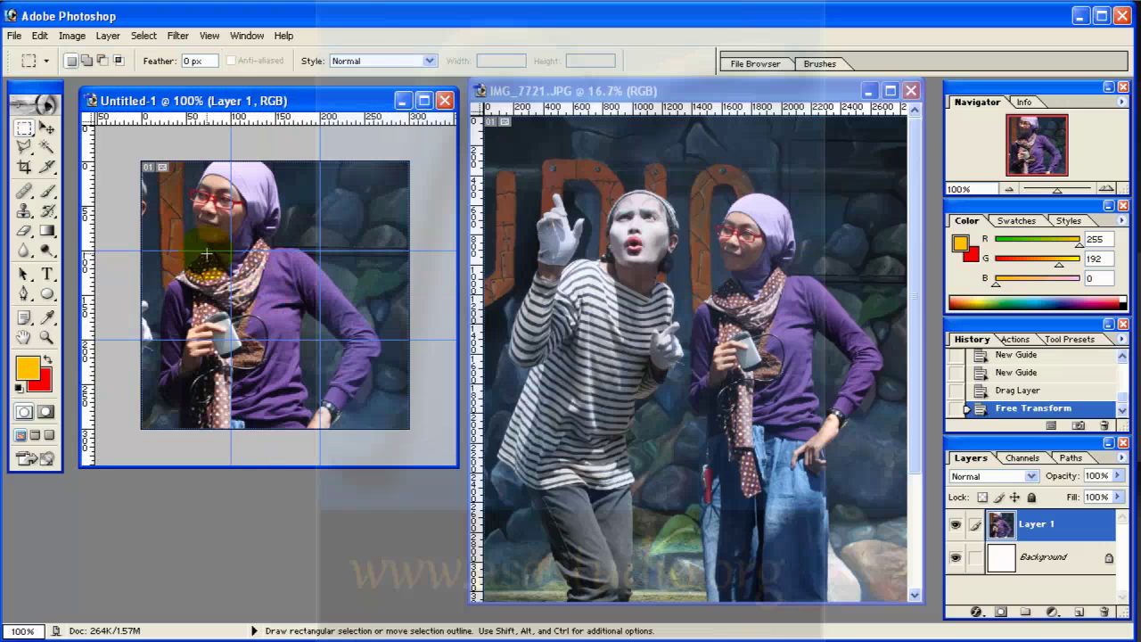
Free Transform again, moving and scaling the photo to fill the canvas with both figures visible.
{"action": "right_click", "coordinate": [190, 221]}
{"action": "left_click", "coordinate": [229, 330]}
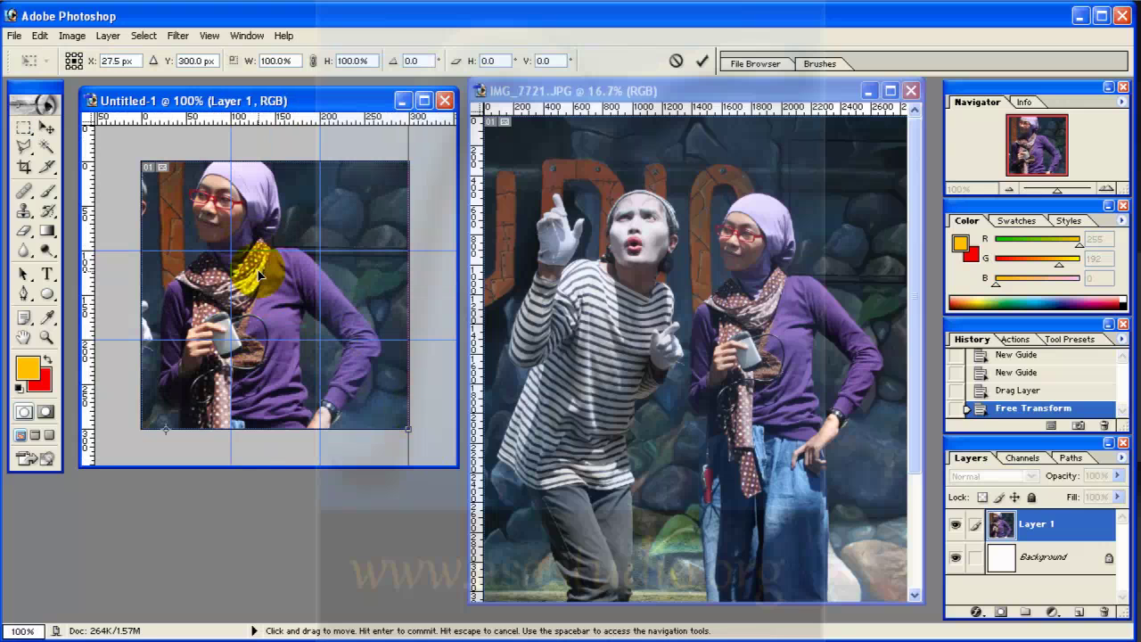
{"action": "key", "text": "ctrl+minus"}
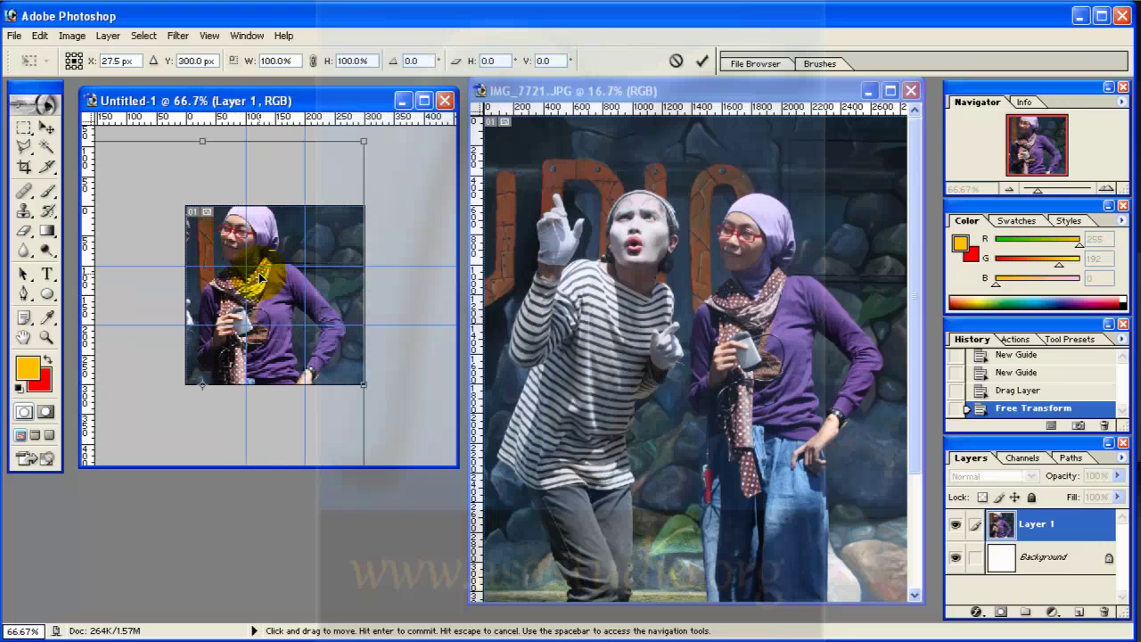
{"action": "left_click_drag", "start_coordinate": [224, 204], "coordinate": [224, 287]}
{"action": "left_click_drag", "start_coordinate": [418, 381], "coordinate": [354, 306]}
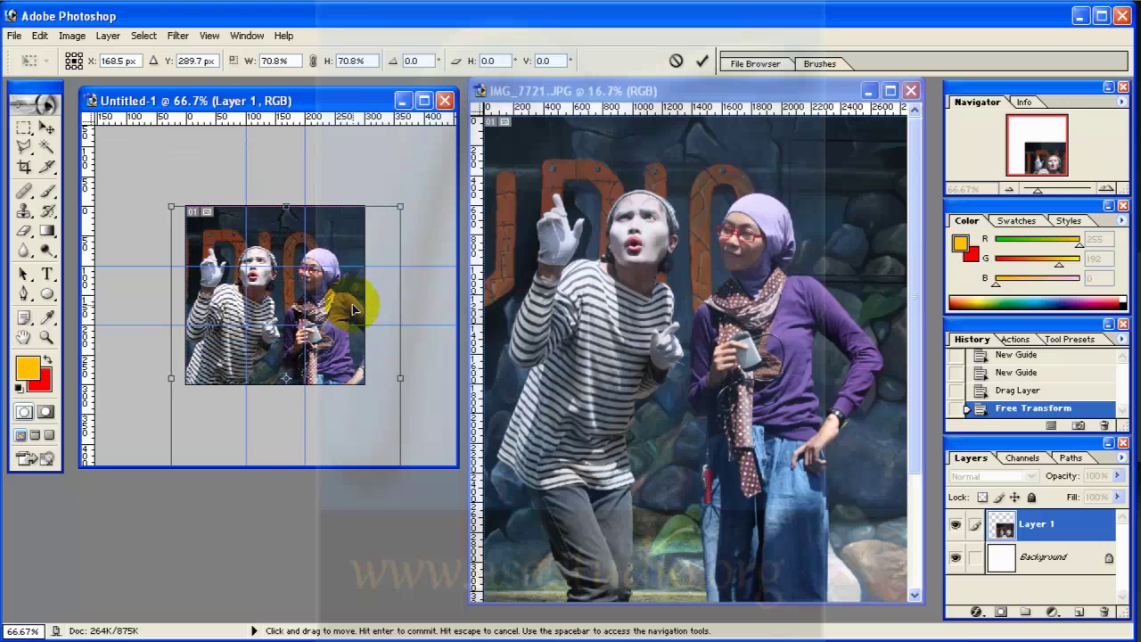
{"action": "key", "text": "Return"}
{"action": "key", "text": "m"}
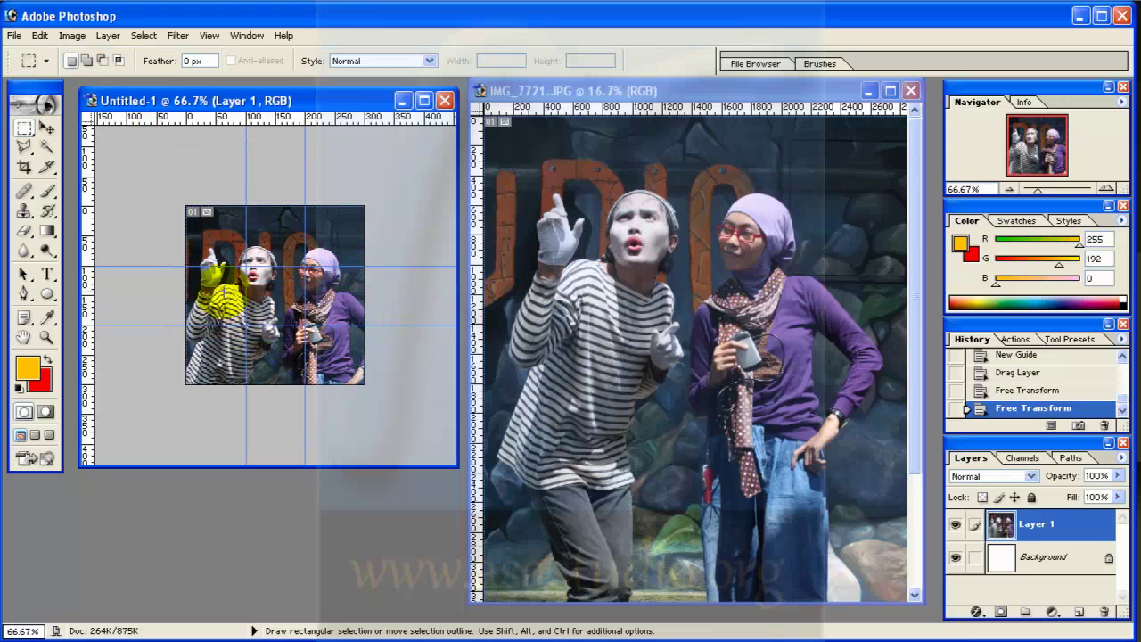
Pick the Slice tool, enlarge the document window, and view the image at 200%.
{"action": "left_click", "coordinate": [49, 167]}
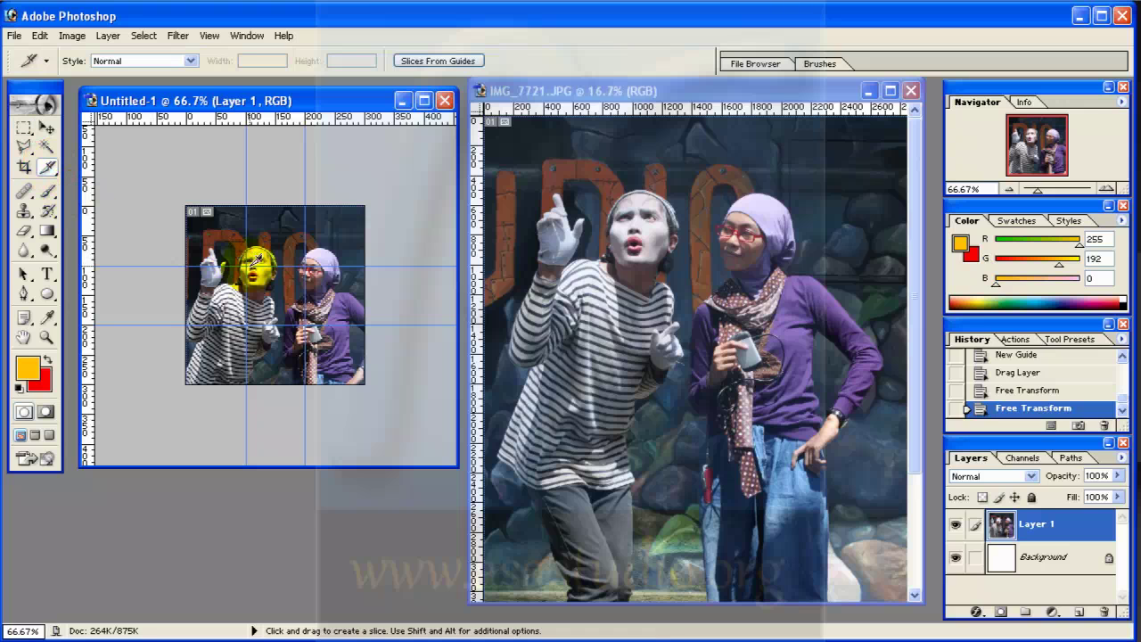
{"action": "key", "text": "ctrl+plus"}
{"action": "key", "text": "ctrl+plus"}
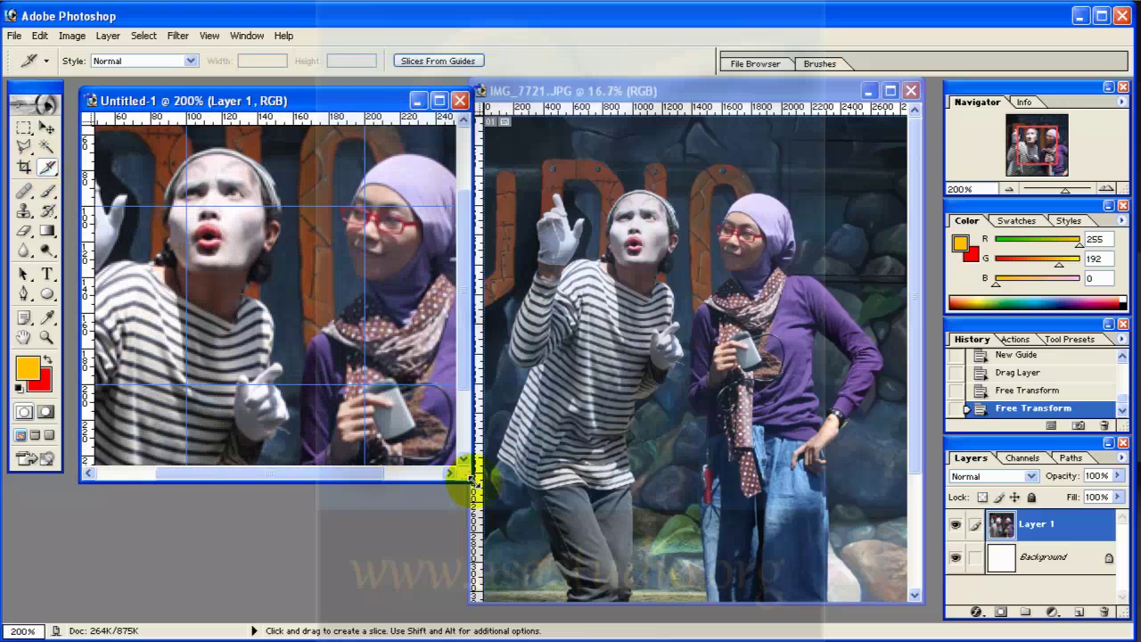
{"action": "left_click_drag", "start_coordinate": [472, 479], "coordinate": [796, 616]}
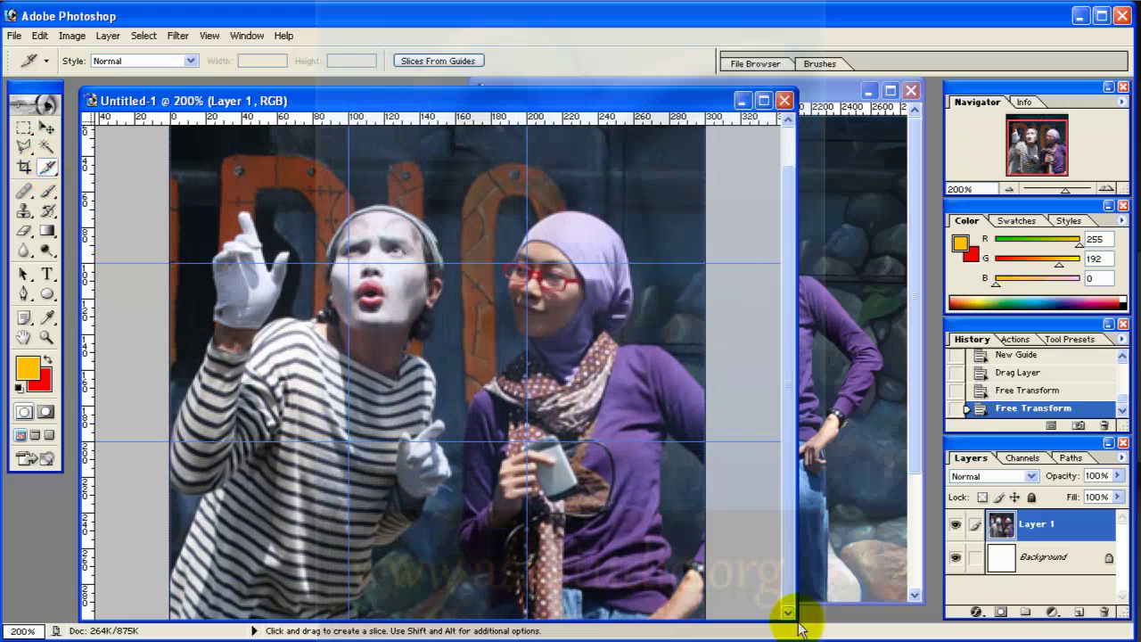
{"action": "left_click_drag", "start_coordinate": [336, 89], "coordinate": [338, 79]}
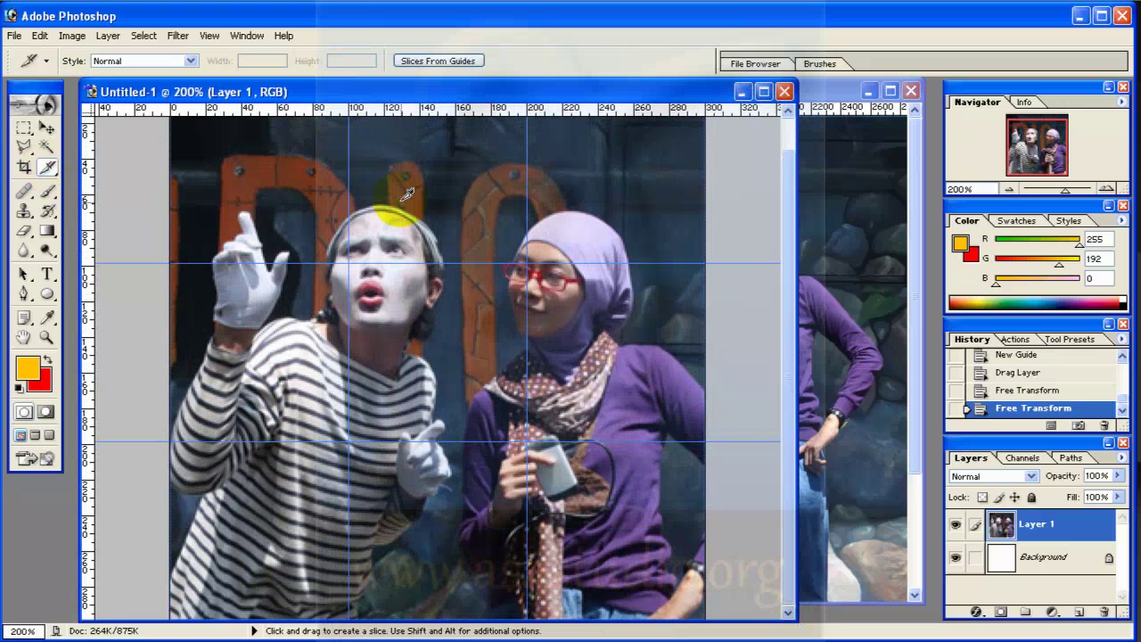
{"action": "key", "text": "ctrl+minus"}
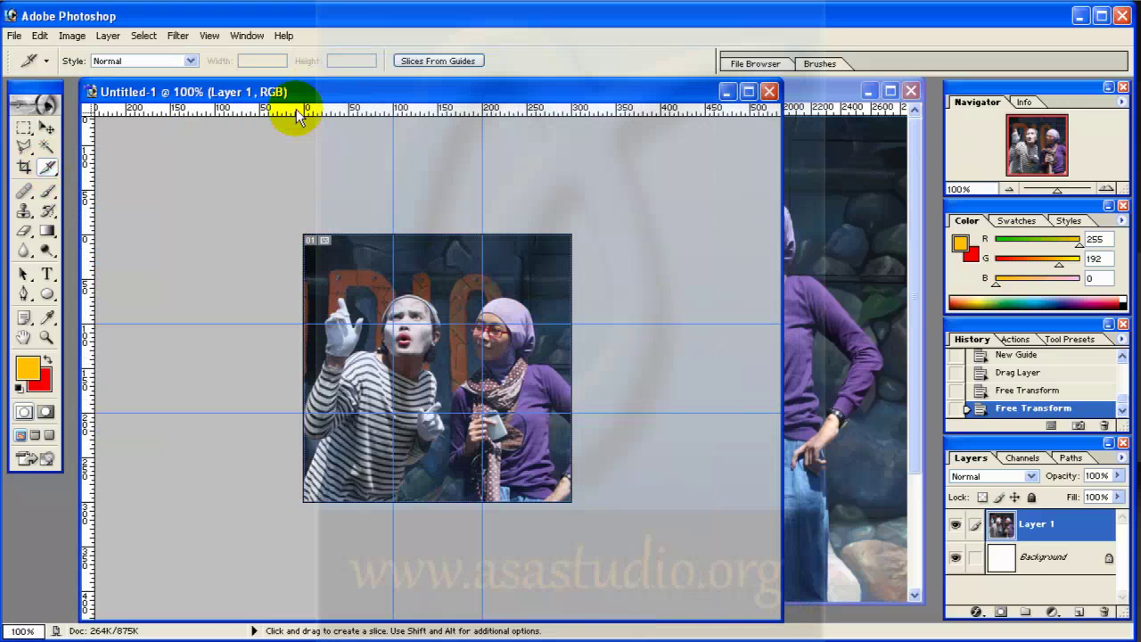
{"action": "left_click", "coordinate": [46, 338]}
{"action": "left_click", "coordinate": [337, 352]}
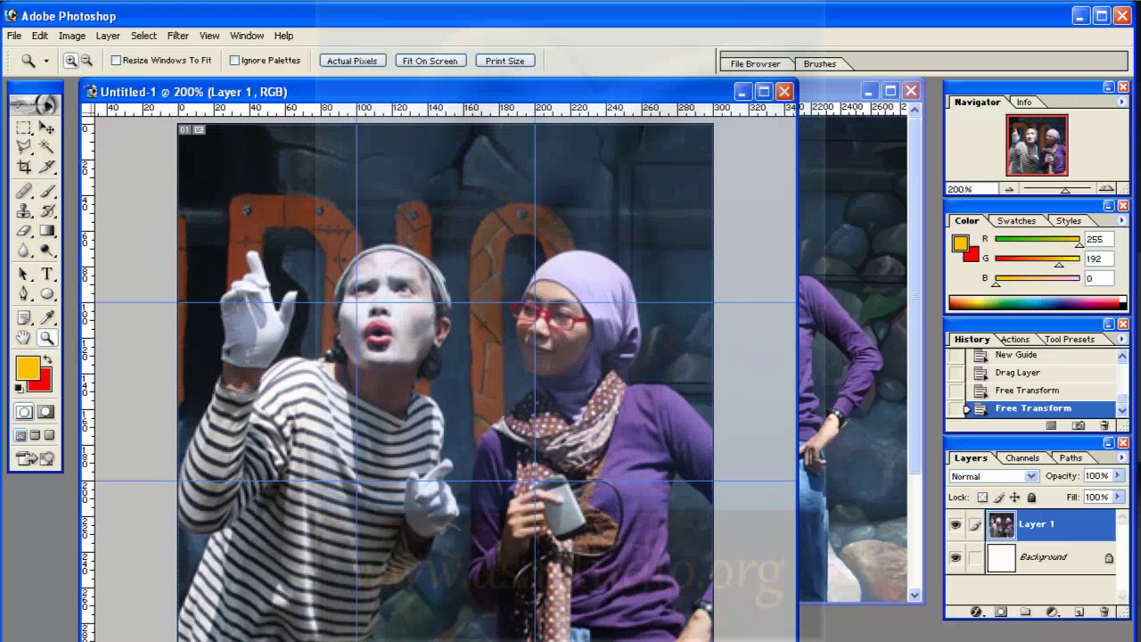
{"action": "left_click", "coordinate": [47, 168]}
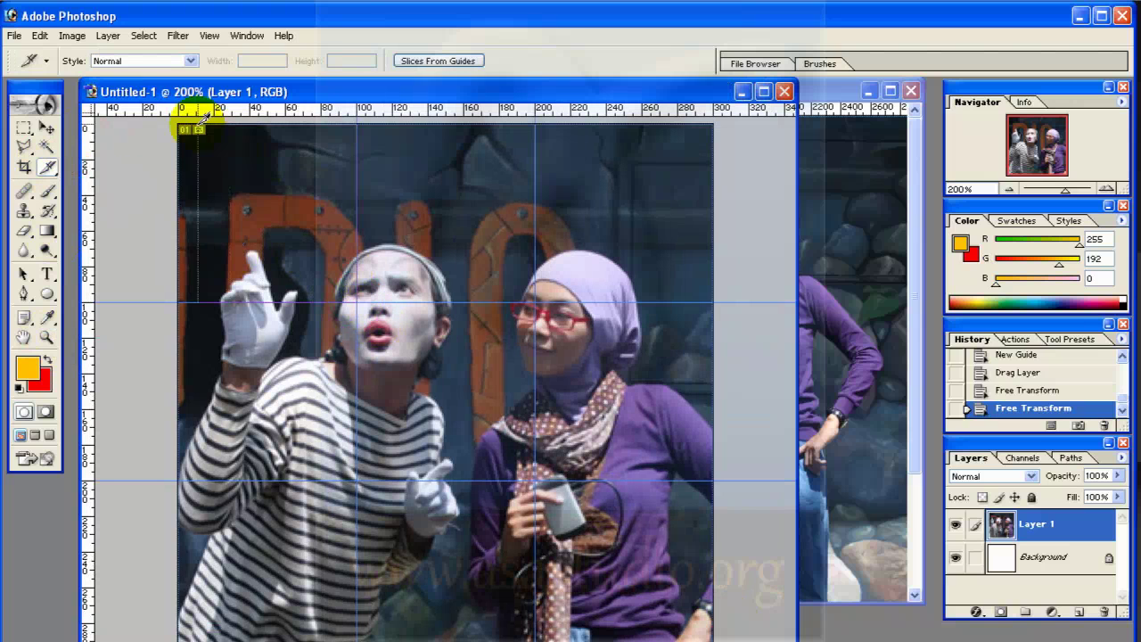
Draw slices over each guide cell, snapping to the guides, giving slices 01 through 09.
{"action": "left_click_drag", "start_coordinate": [184, 112], "coordinate": [367, 292]}
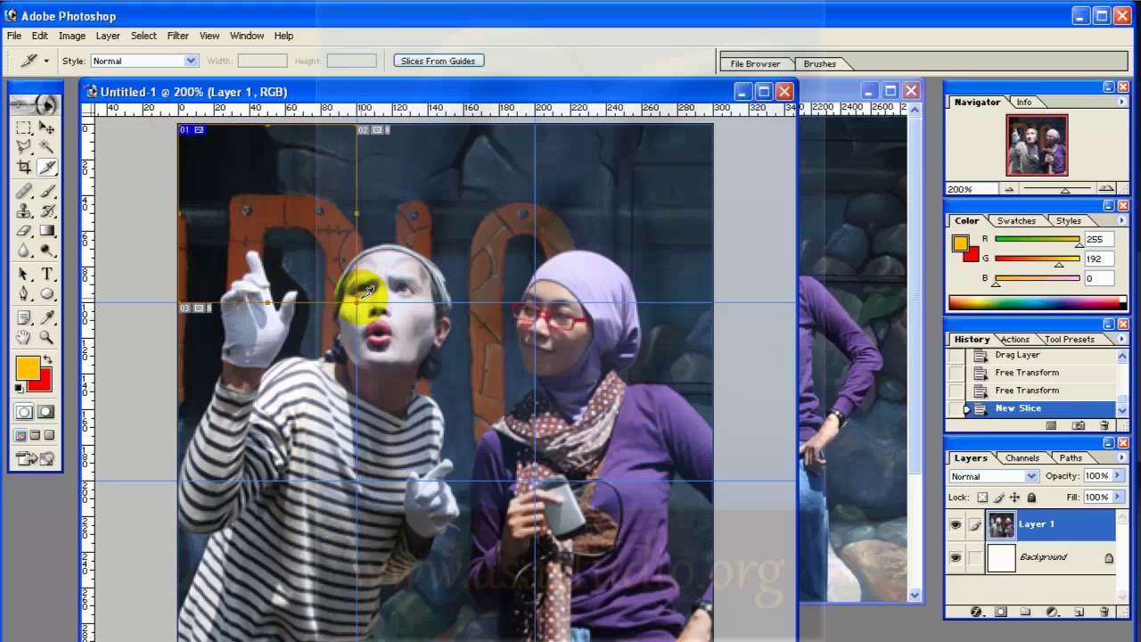
{"action": "left_click_drag", "start_coordinate": [537, 113], "coordinate": [537, 294]}
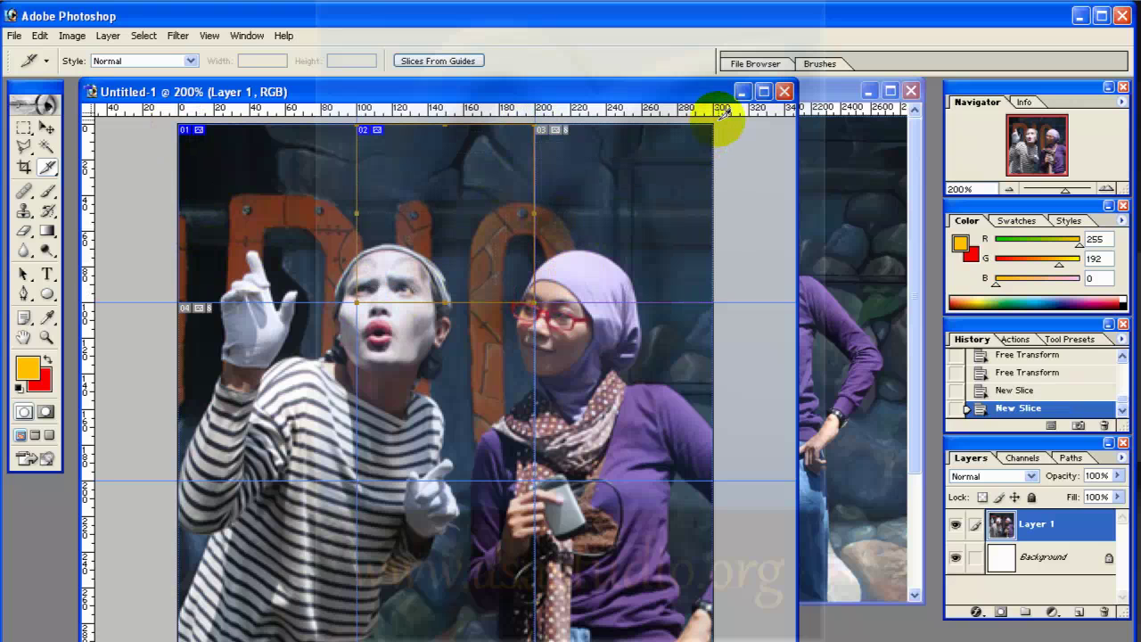
{"action": "left_click_drag", "start_coordinate": [717, 116], "coordinate": [534, 303]}
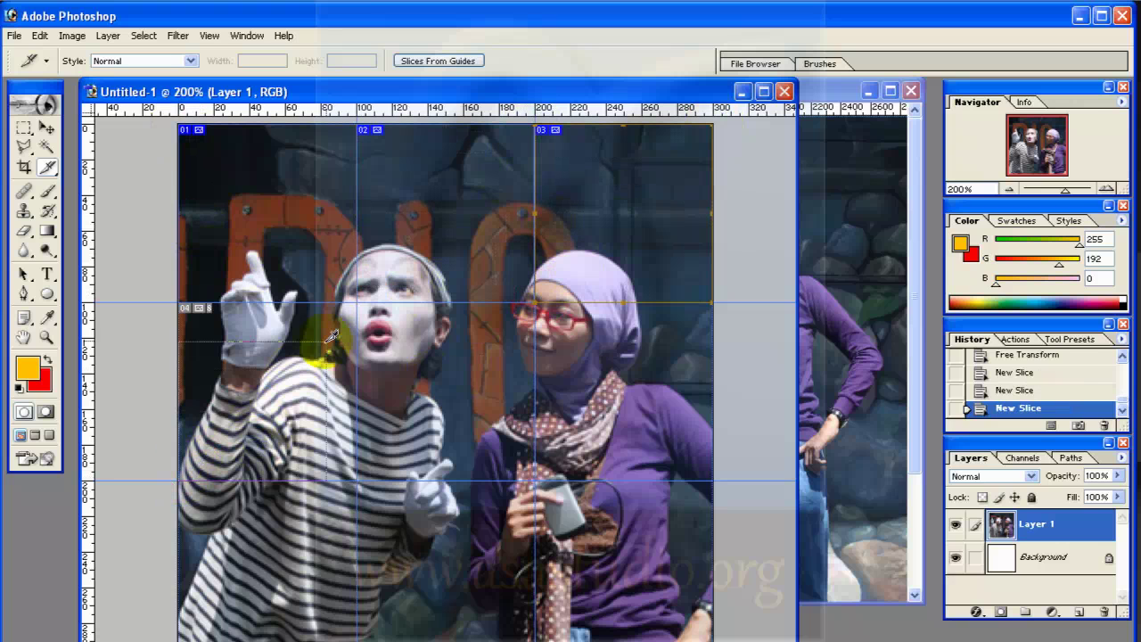
{"action": "mouse_move", "coordinate": [357, 297]}
{"action": "left_mouse_down"}
{"action": "mouse_move", "coordinate": [343, 446]}
{"action": "mouse_move", "coordinate": [355, 472]}
{"action": "mouse_move", "coordinate": [358, 454]}
{"action": "mouse_move", "coordinate": [467, 327]}
{"action": "mouse_move", "coordinate": [526, 318]}
{"action": "mouse_move", "coordinate": [539, 299]}
{"action": "left_mouse_up"}
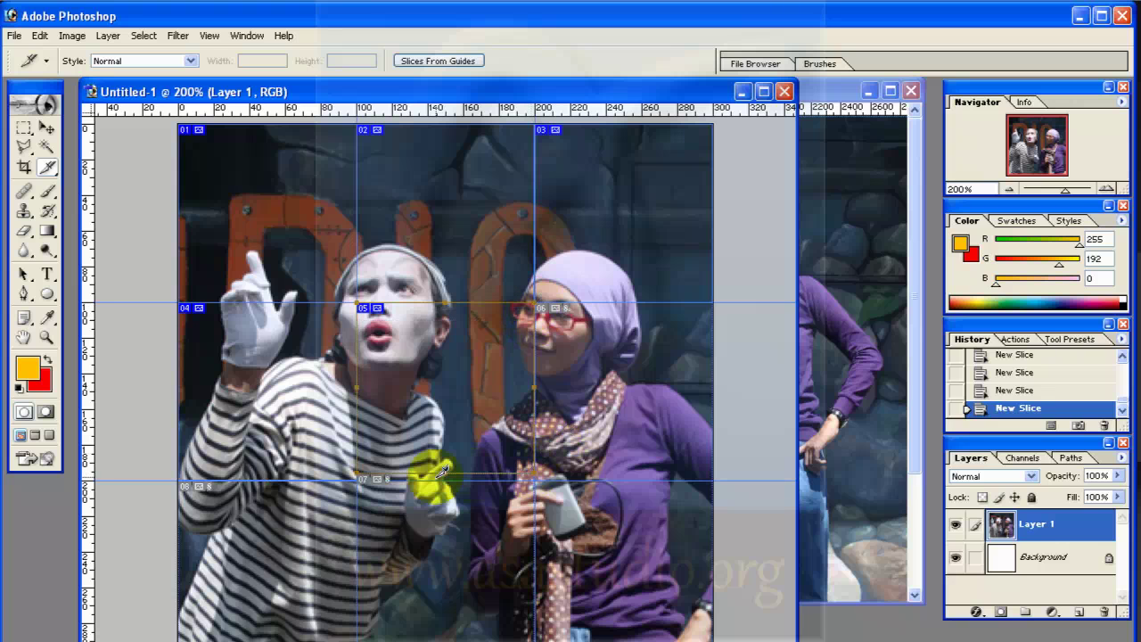
{"action": "left_click_drag", "start_coordinate": [443, 478], "coordinate": [543, 479]}
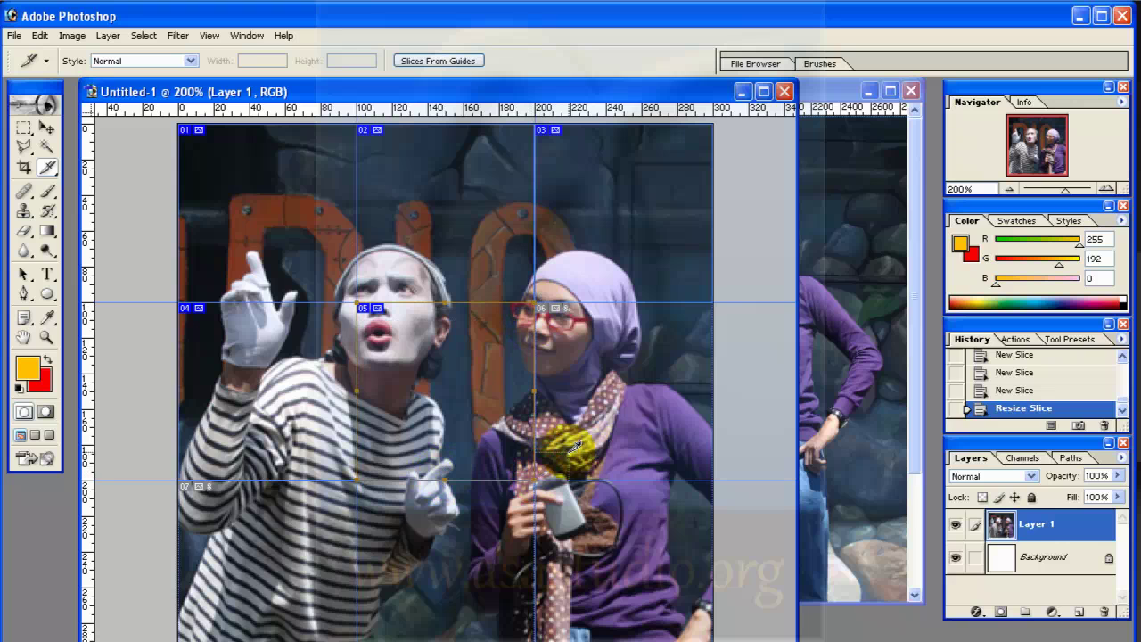
{"action": "left_click_drag", "start_coordinate": [718, 296], "coordinate": [534, 479]}
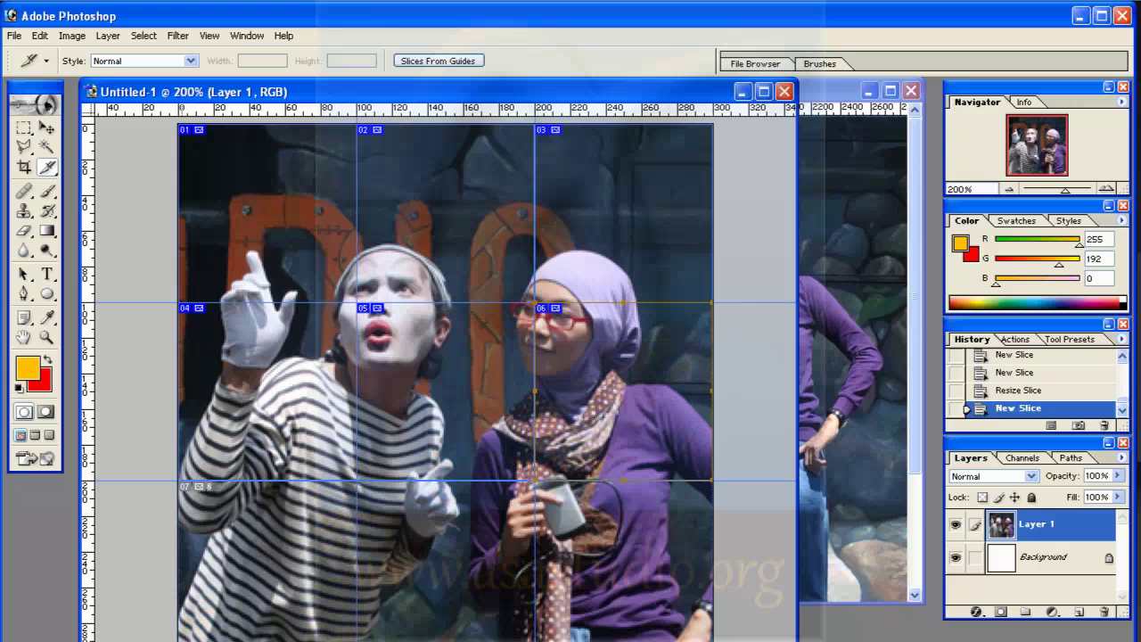
{"action": "left_click_drag", "start_coordinate": [192, 637], "coordinate": [361, 474]}
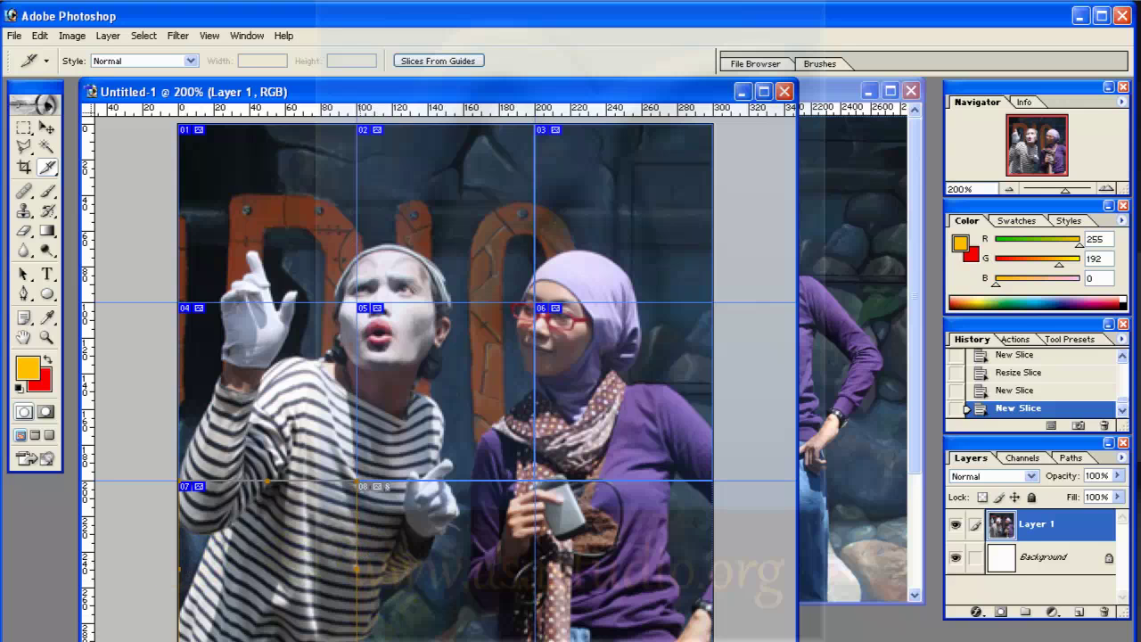
{"action": "left_click_drag", "start_coordinate": [535, 482], "coordinate": [571, 633]}
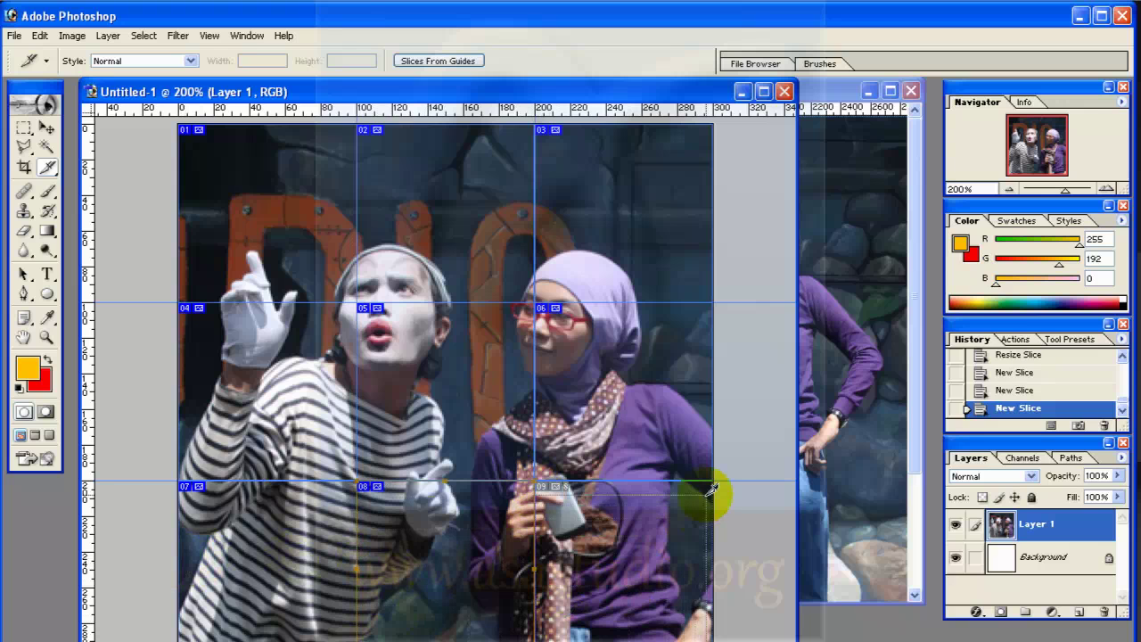
{"action": "left_click_drag", "start_coordinate": [719, 475], "coordinate": [720, 473]}
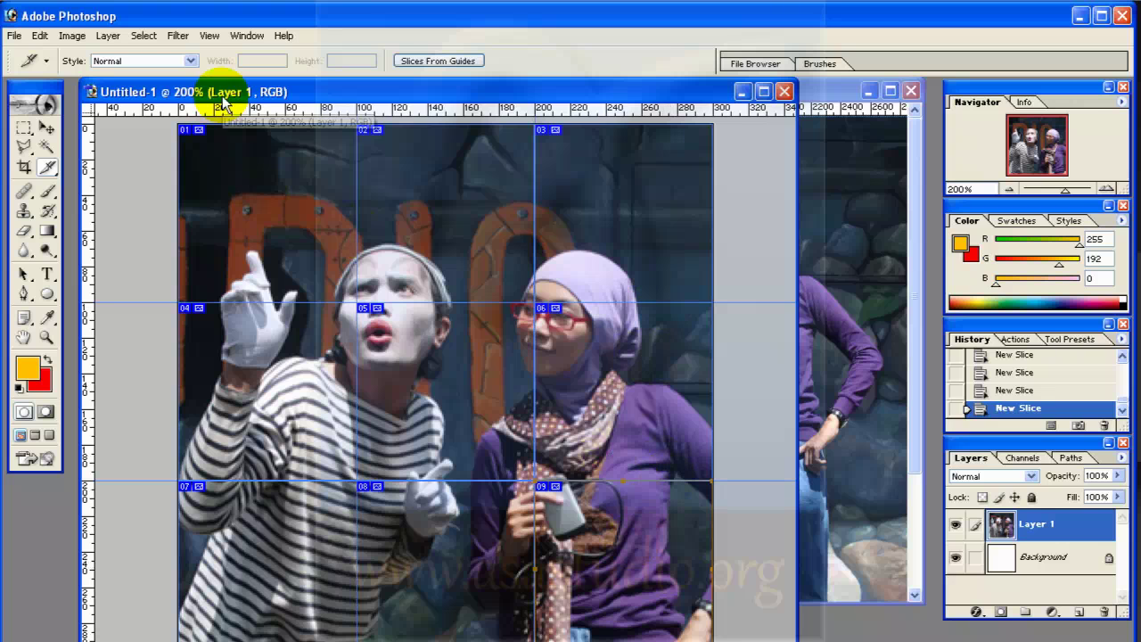
{"action": "left_click", "coordinate": [15, 40]}
In Save for Web, select all nine slices, set JPEG Maximum quality 100, and save.
{"action": "left_click", "coordinate": [40, 184]}
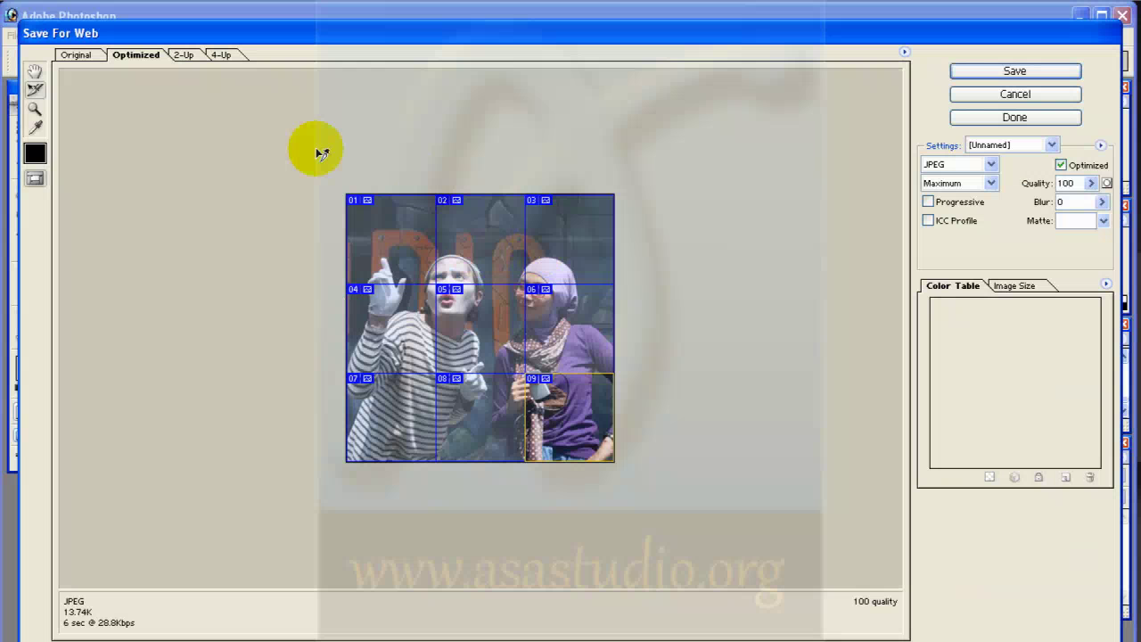
{"action": "left_click_drag", "start_coordinate": [293, 140], "coordinate": [753, 533]}
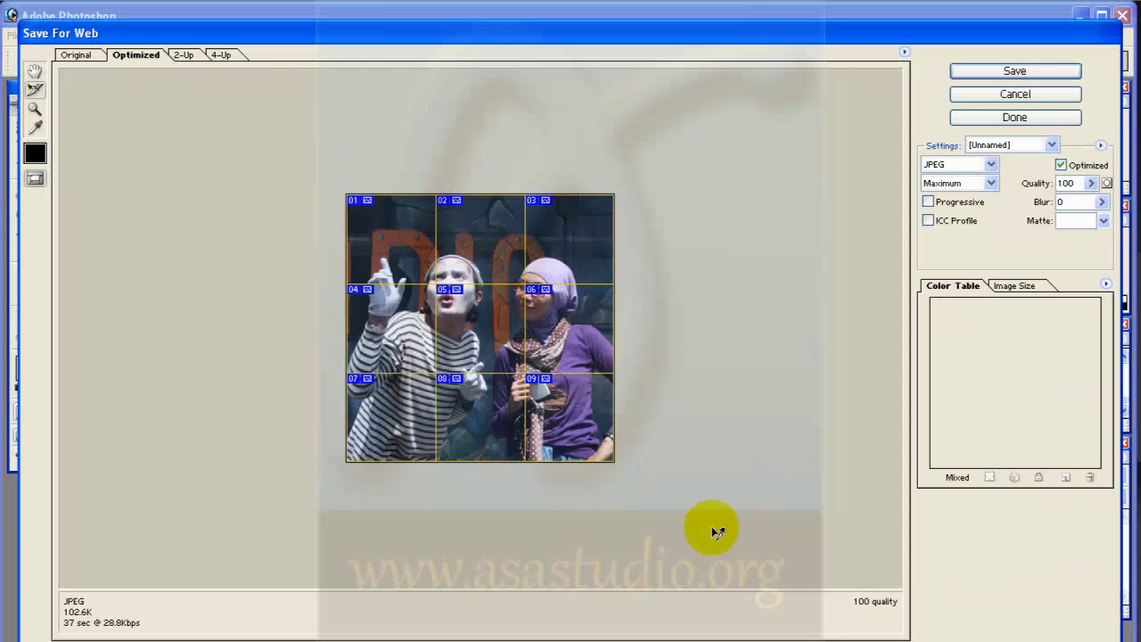
{"action": "left_click_drag", "start_coordinate": [262, 142], "coordinate": [692, 509]}
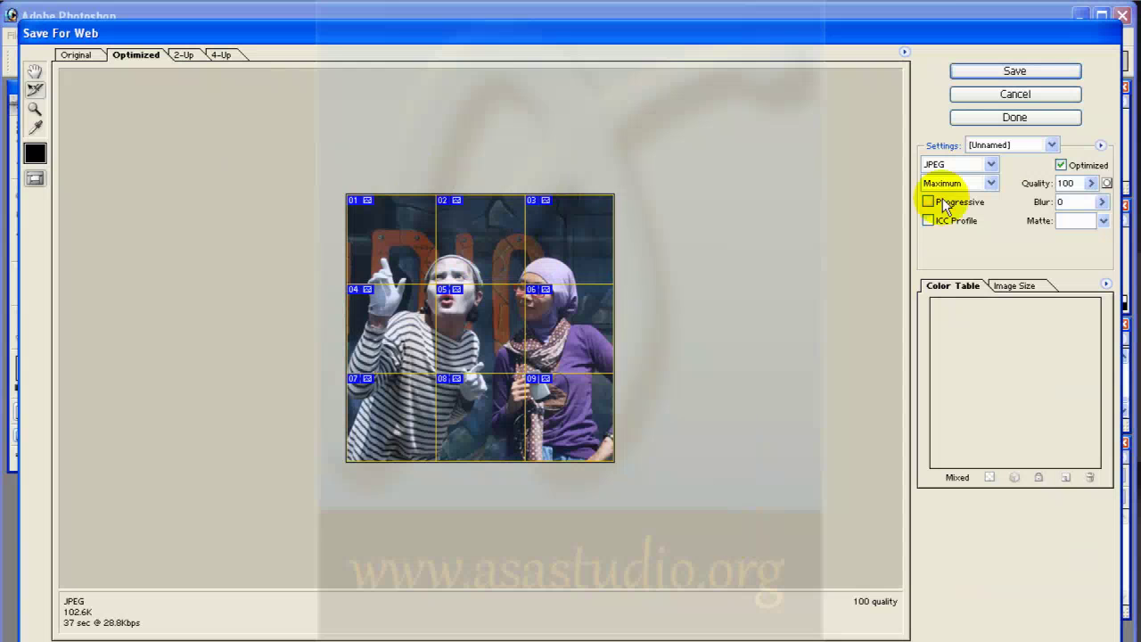
{"action": "left_click", "coordinate": [991, 165]}
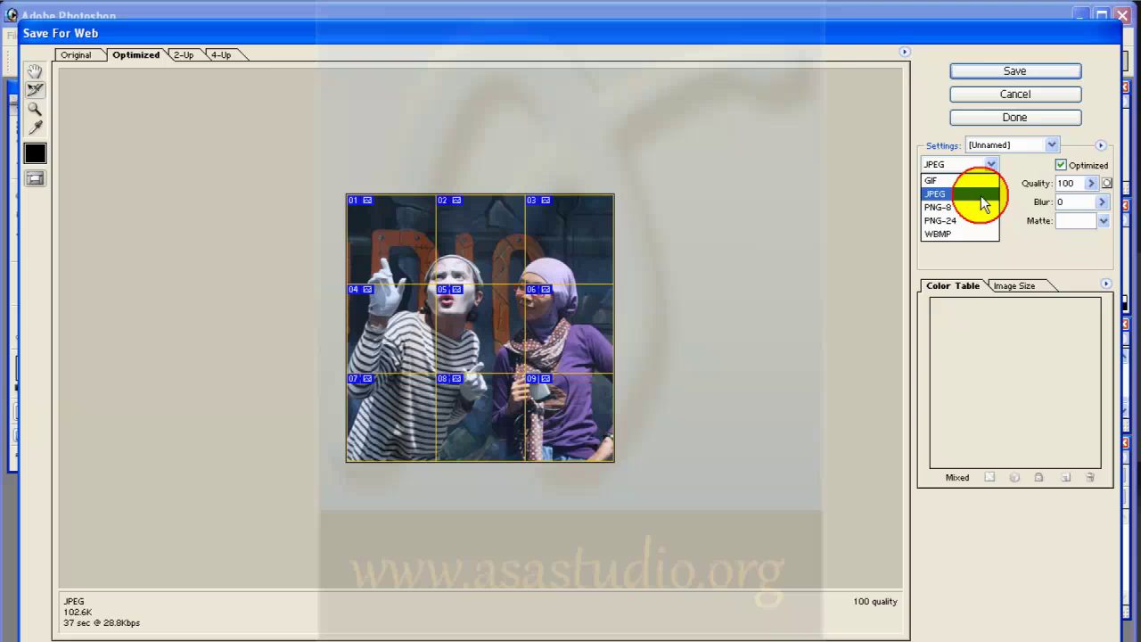
{"action": "left_click", "coordinate": [980, 195]}
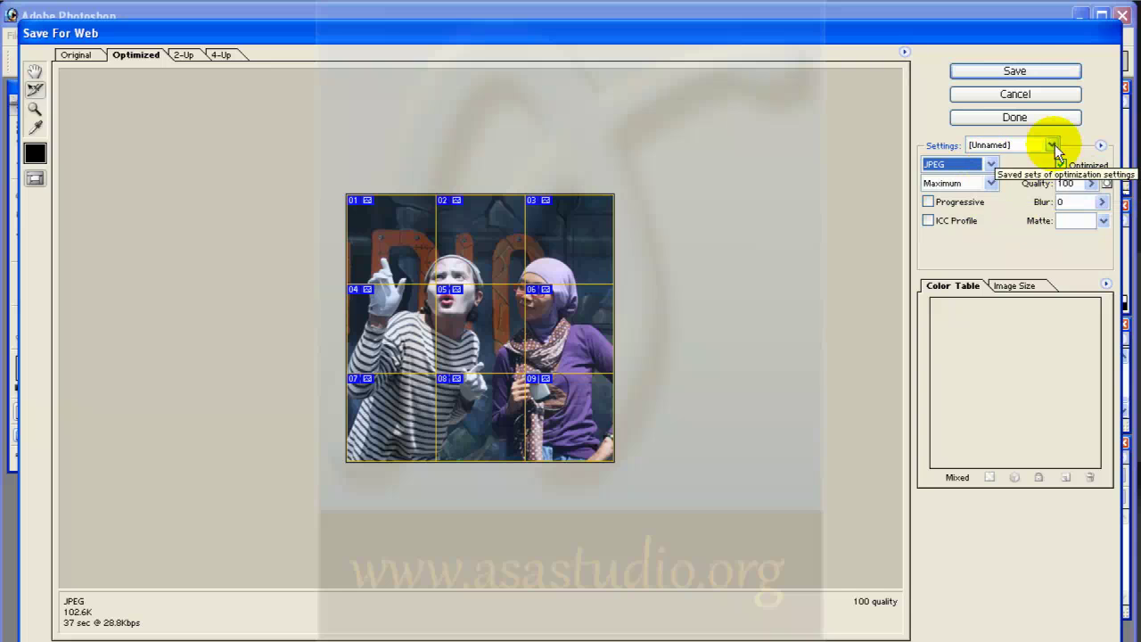
{"action": "left_click", "coordinate": [1016, 71]}
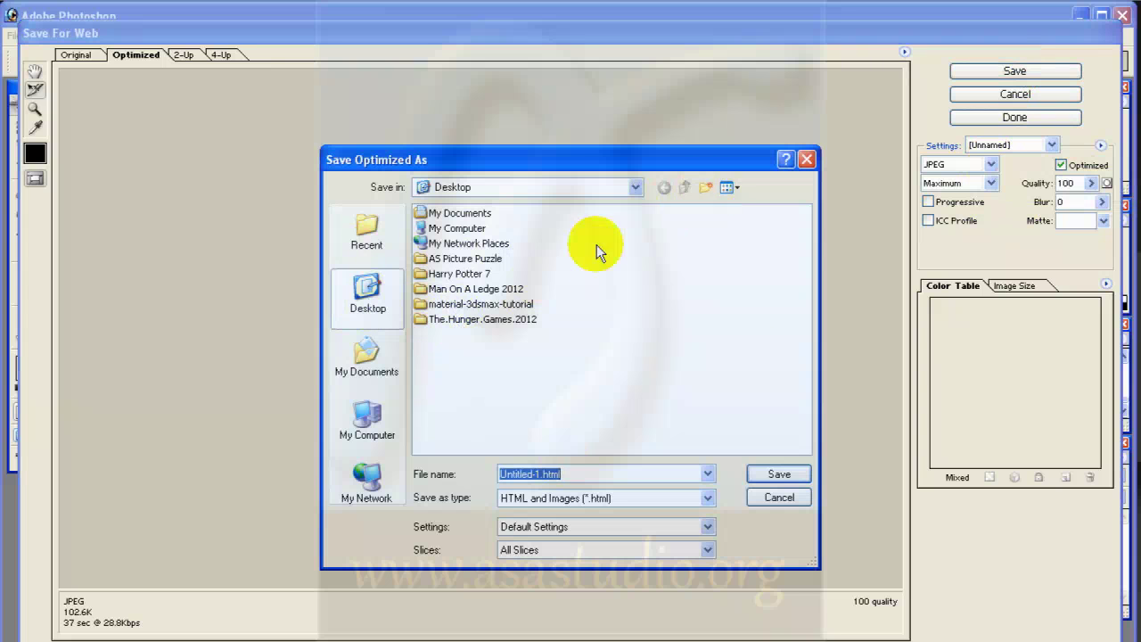
Create a Desktop folder named 'picture-puzzle' and open it as the save location.
{"action": "left_click", "coordinate": [707, 188]}
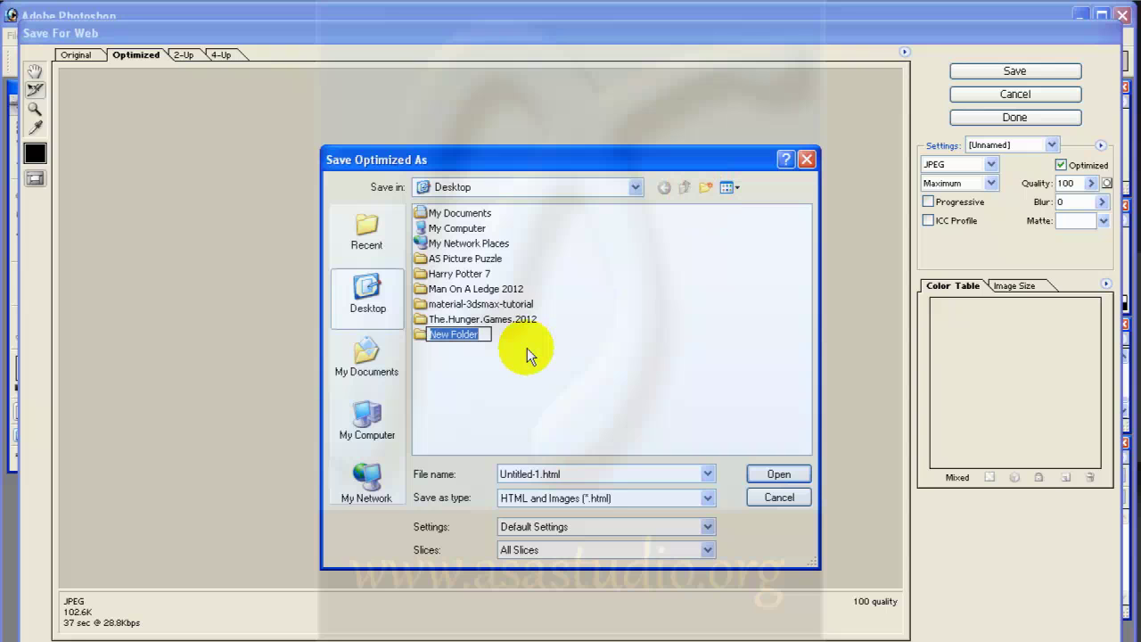
{"action": "type", "text": "picture-puzzle"}
{"action": "left_click", "coordinate": [527, 347]}
{"action": "left_click", "coordinate": [465, 335]}
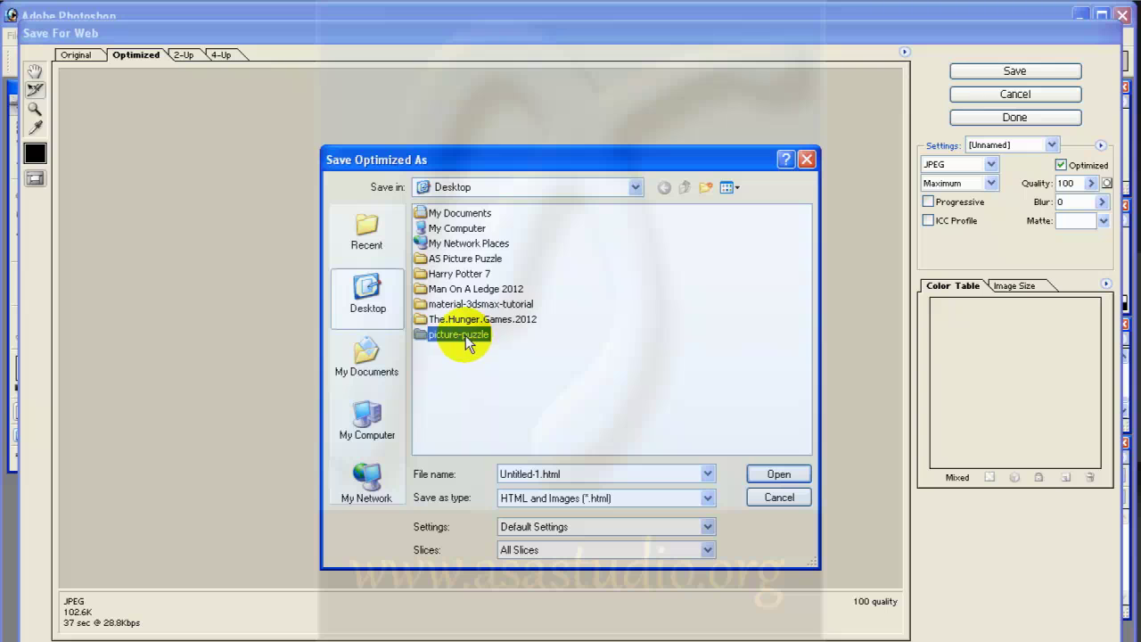
{"action": "double_click", "coordinate": [465, 335]}
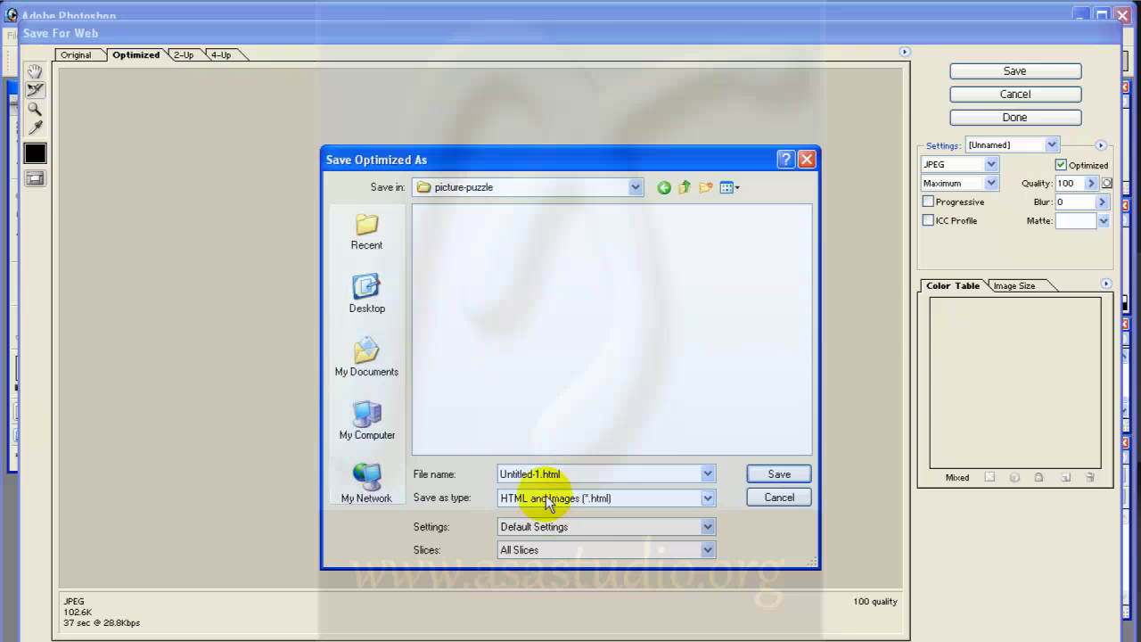
Save the slices as Images Only (*.jpg) with the file name 'a'.
{"action": "left_click", "coordinate": [609, 497]}
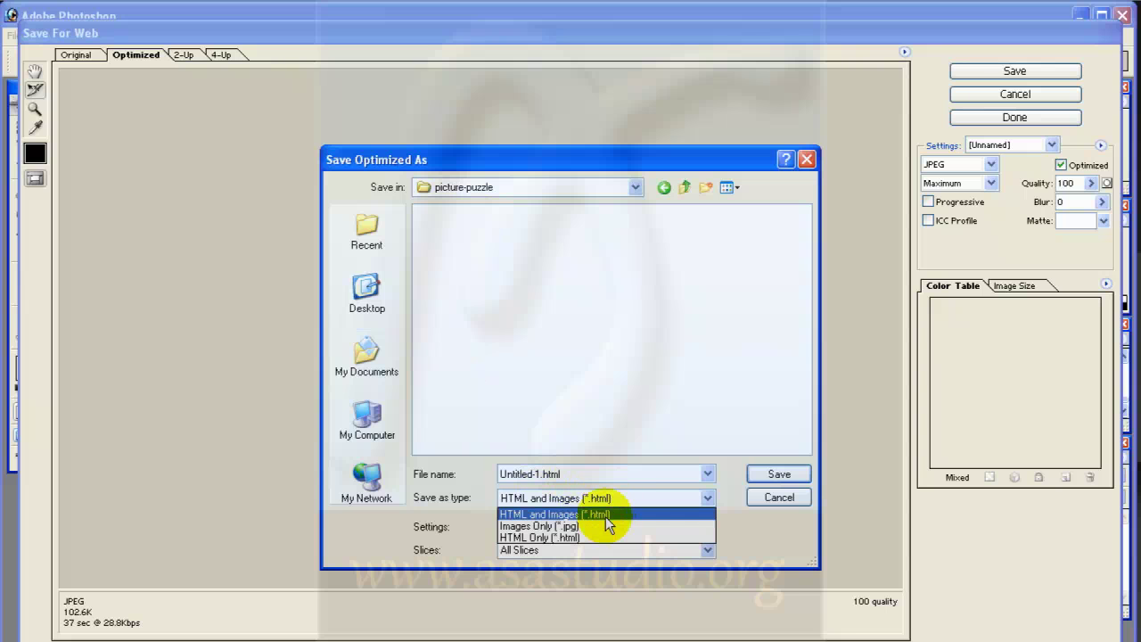
{"action": "left_click", "coordinate": [604, 523]}
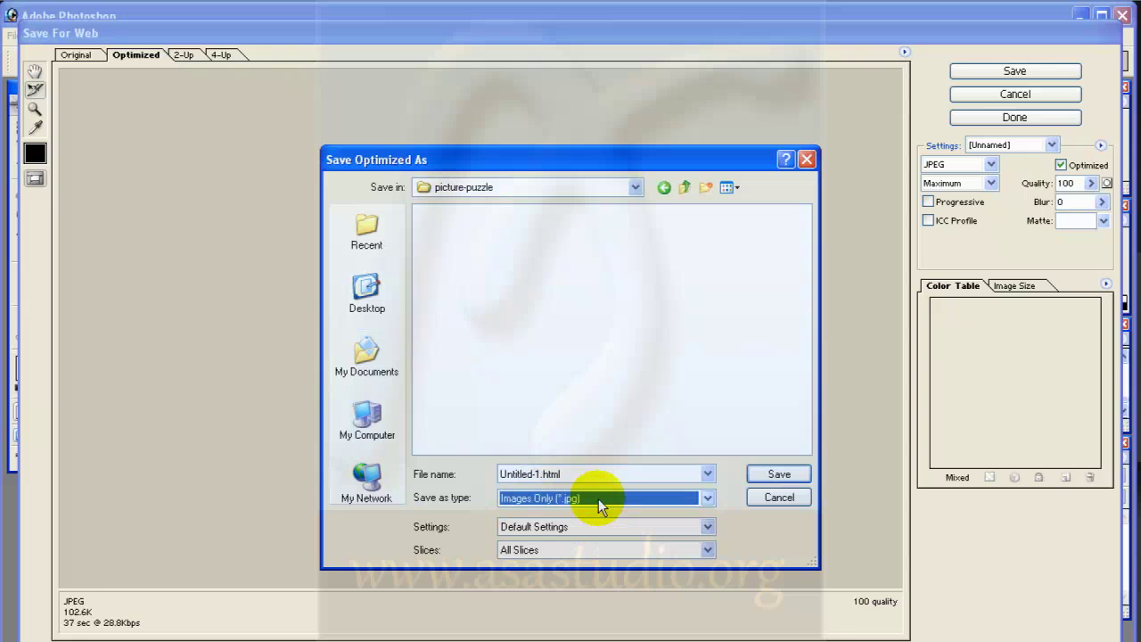
{"action": "double_click", "coordinate": [580, 474]}
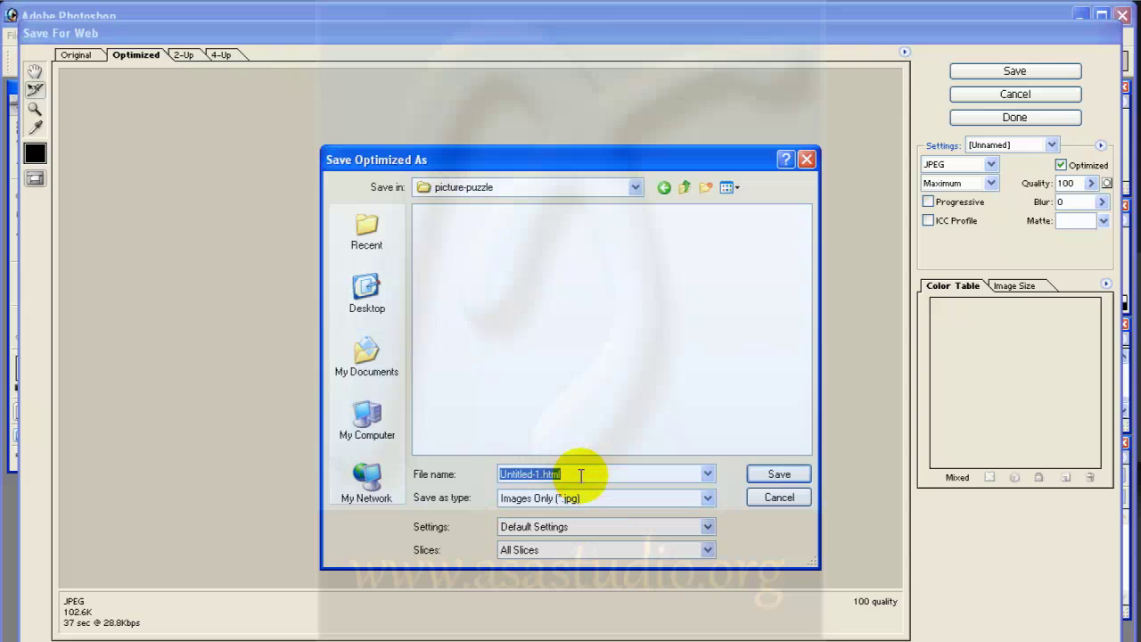
{"action": "type", "text": "a"}
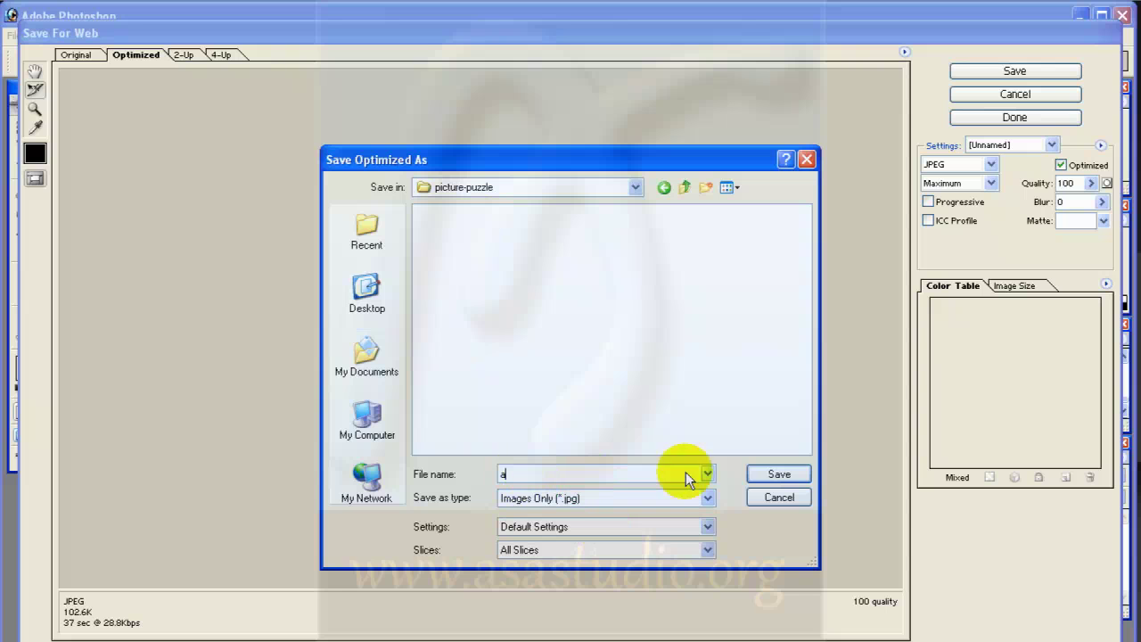
{"action": "left_click", "coordinate": [795, 475]}
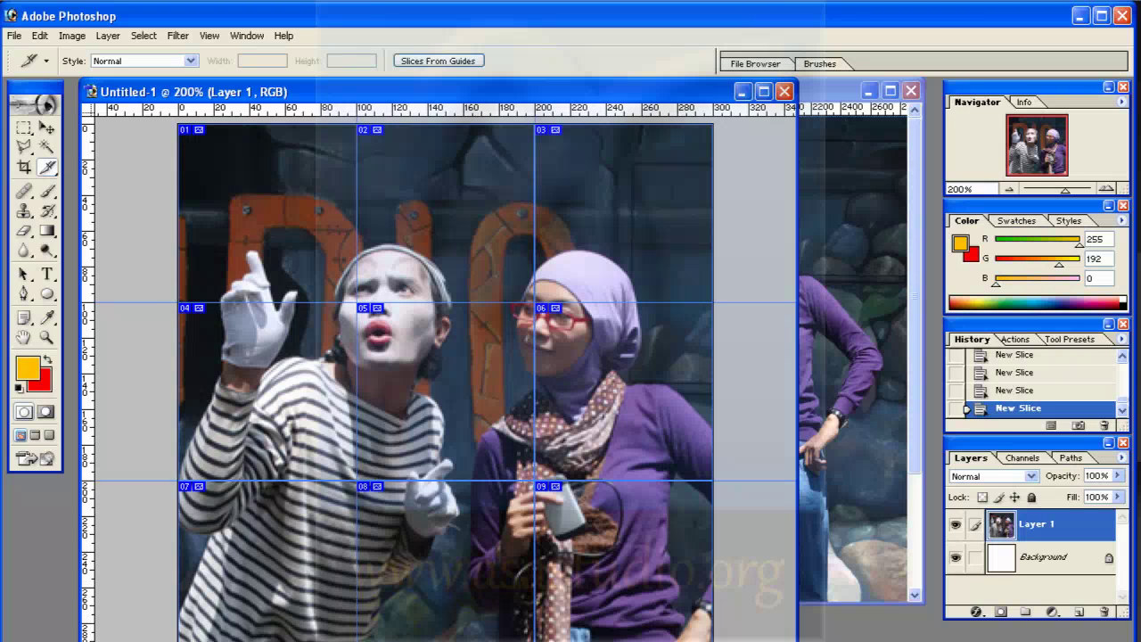
In Windows Explorer, open the Desktop's picture-puzzle images folder.
{"action": "key", "text": "alt+Tab"}
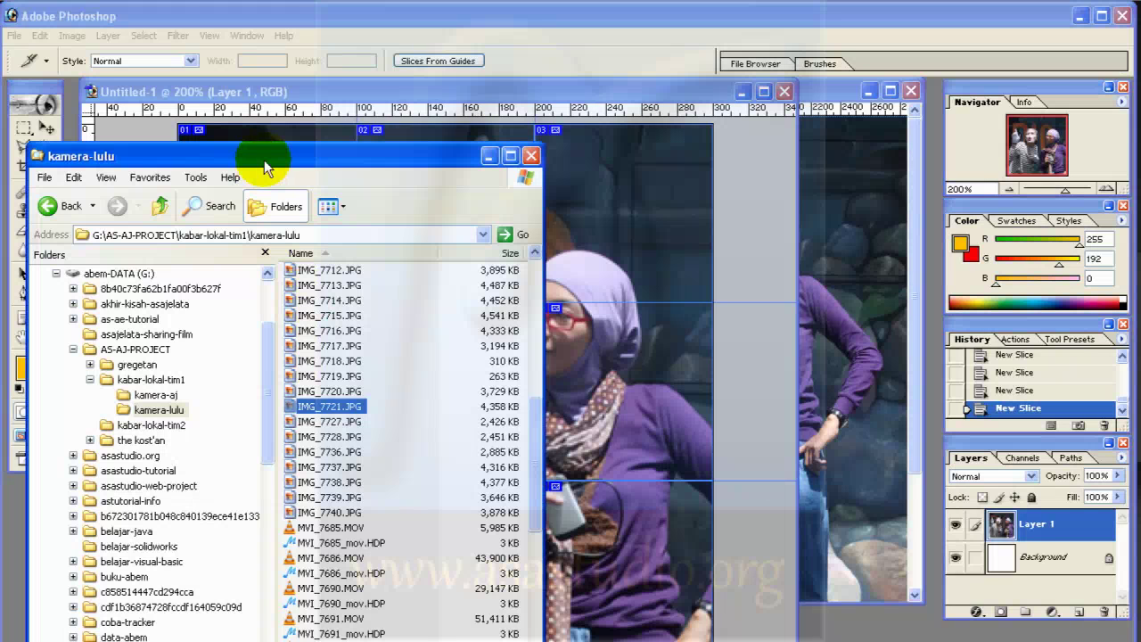
{"action": "scroll", "coordinate": [270, 370], "scroll_direction": "up", "scroll_amount": 3}
{"action": "left_click", "coordinate": [58, 274]}
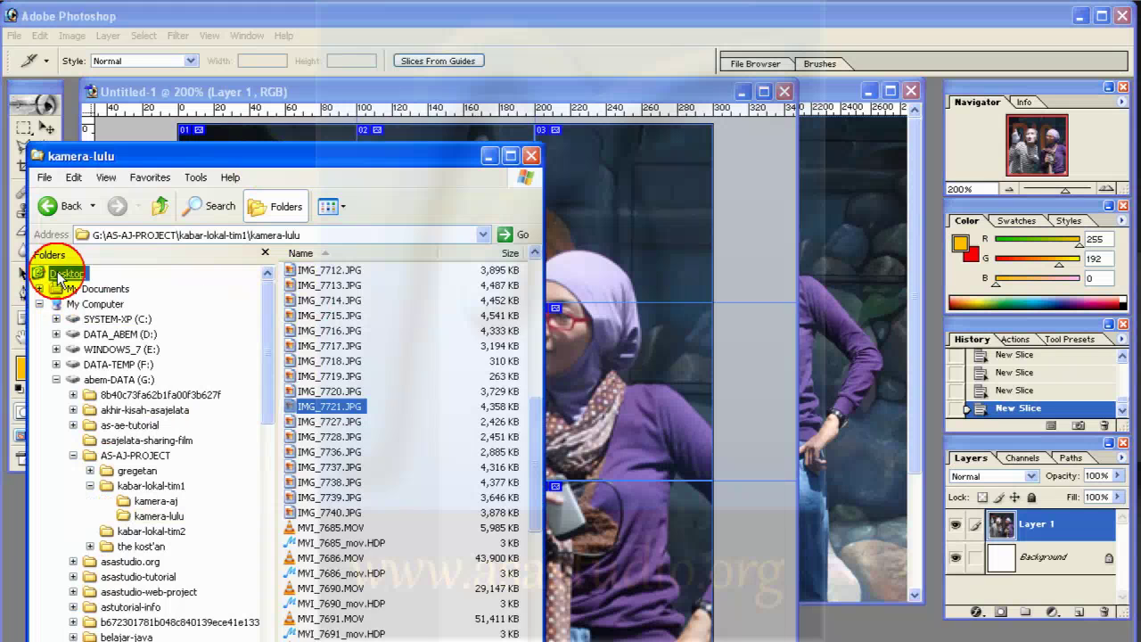
{"action": "left_click_drag", "start_coordinate": [535, 357], "coordinate": [538, 439]}
{"action": "left_click", "coordinate": [312, 391]}
{"action": "double_click", "coordinate": [310, 390]}
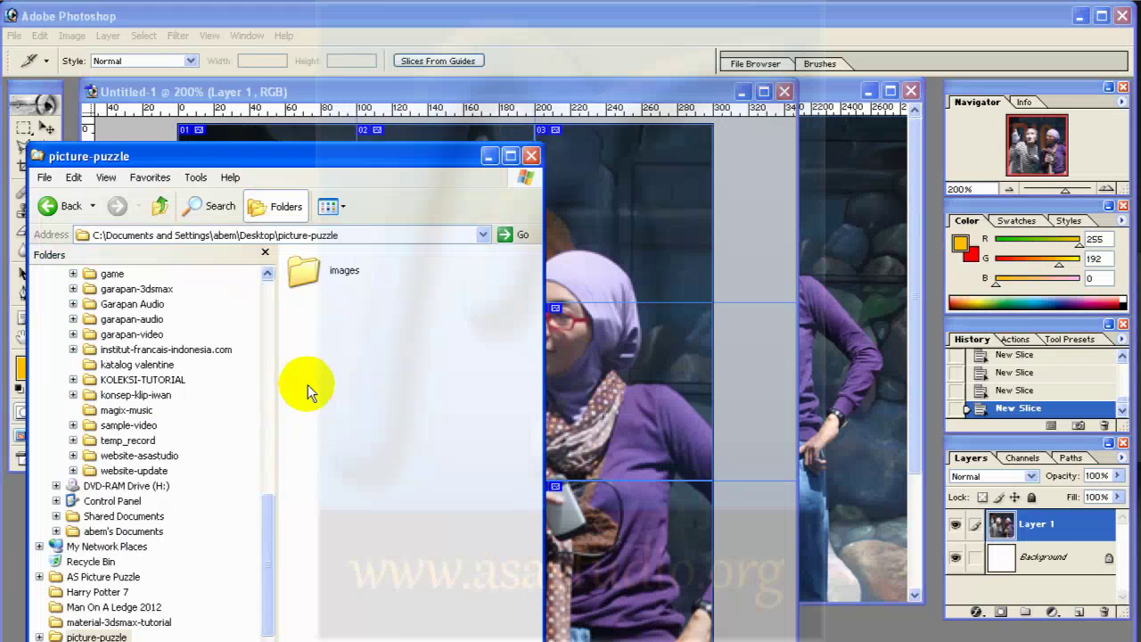
{"action": "double_click", "coordinate": [303, 273]}
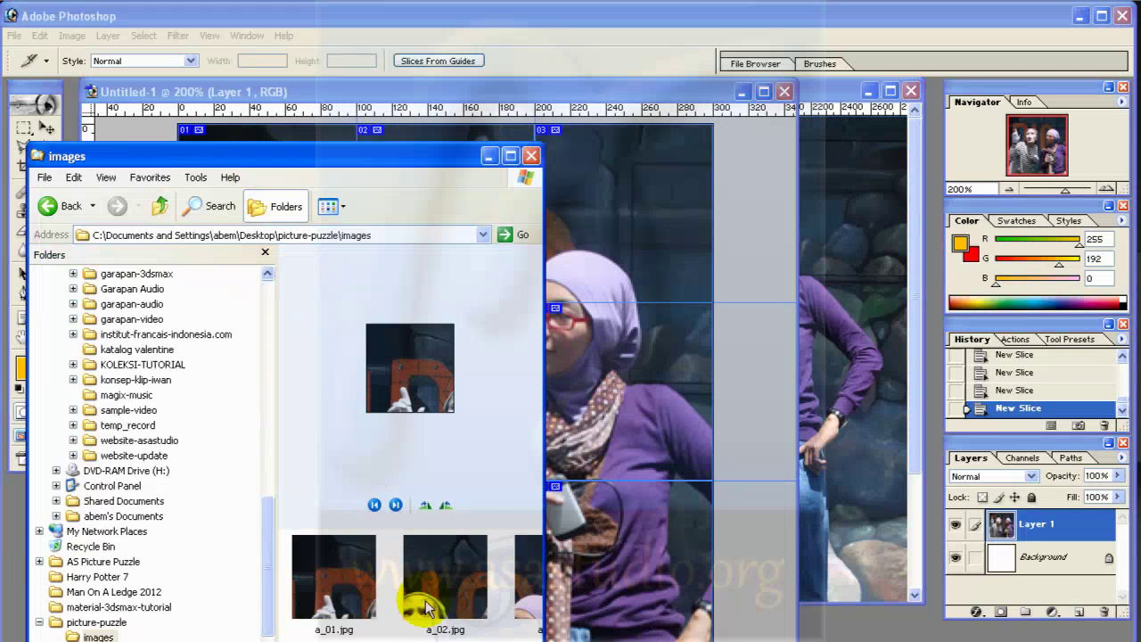
Preview the slice images starting at a_01.jpg, ending back on a_01.jpg.
{"action": "left_click", "coordinate": [334, 596]}
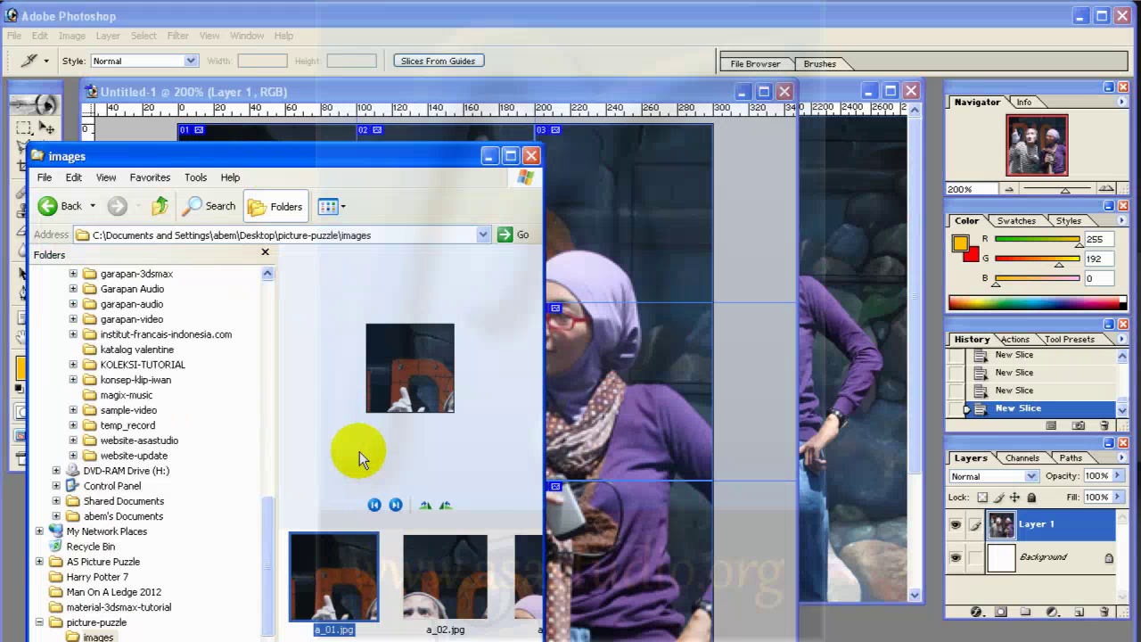
{"action": "key", "text": "Right"}
{"action": "key", "text": "Right"}
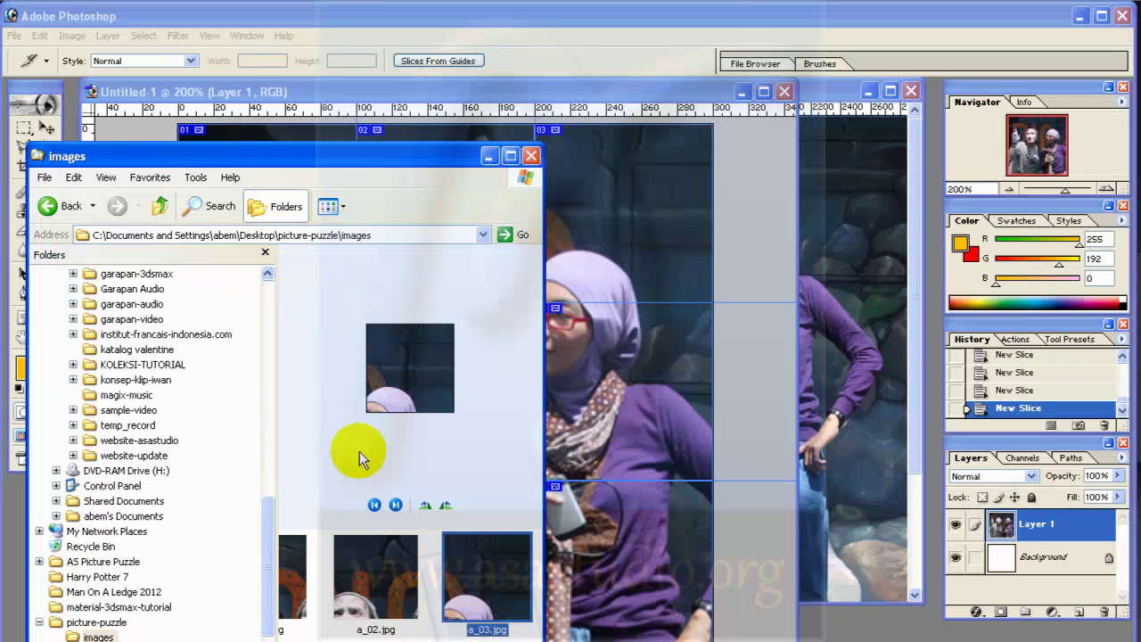
{"action": "key", "text": "Right"}
{"action": "key", "text": "Right"}
{"action": "key", "text": "Right"}
{"action": "key", "text": "Right"}
{"action": "key", "text": "Right"}
{"action": "key", "text": "Right"}
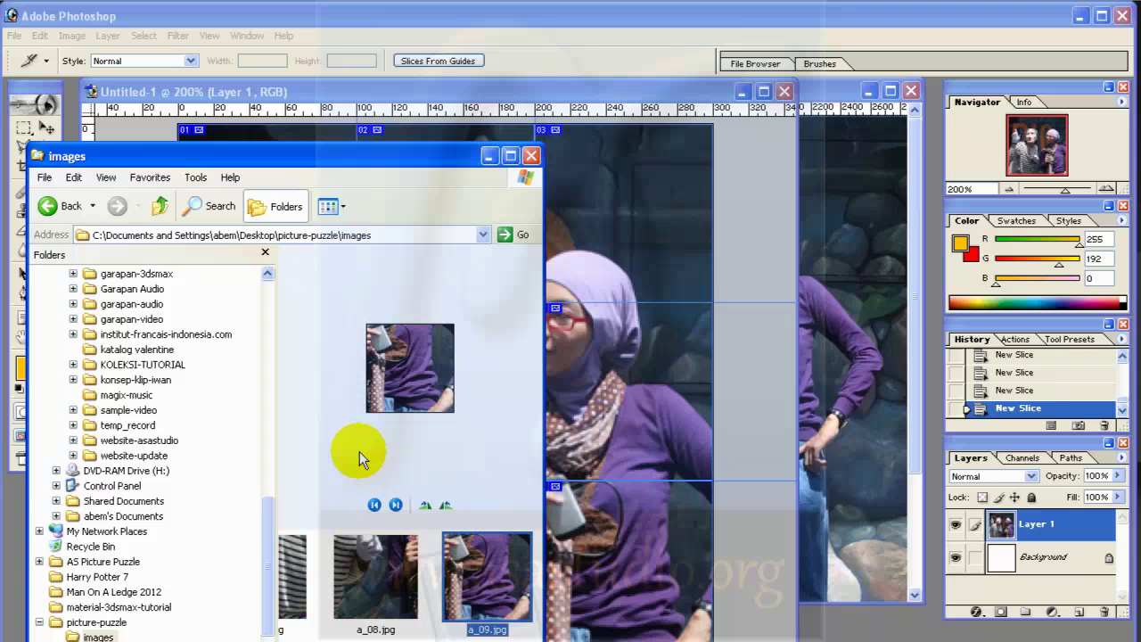
{"action": "key", "text": "Right"}
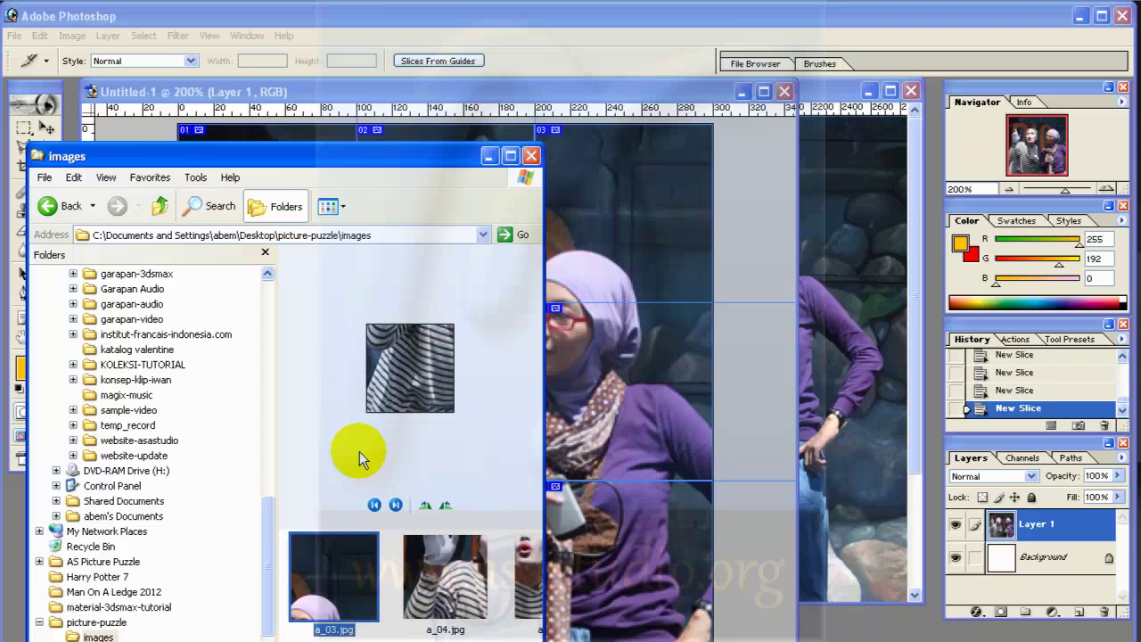
{"action": "key", "text": "Right"}
{"action": "key", "text": "Left"}
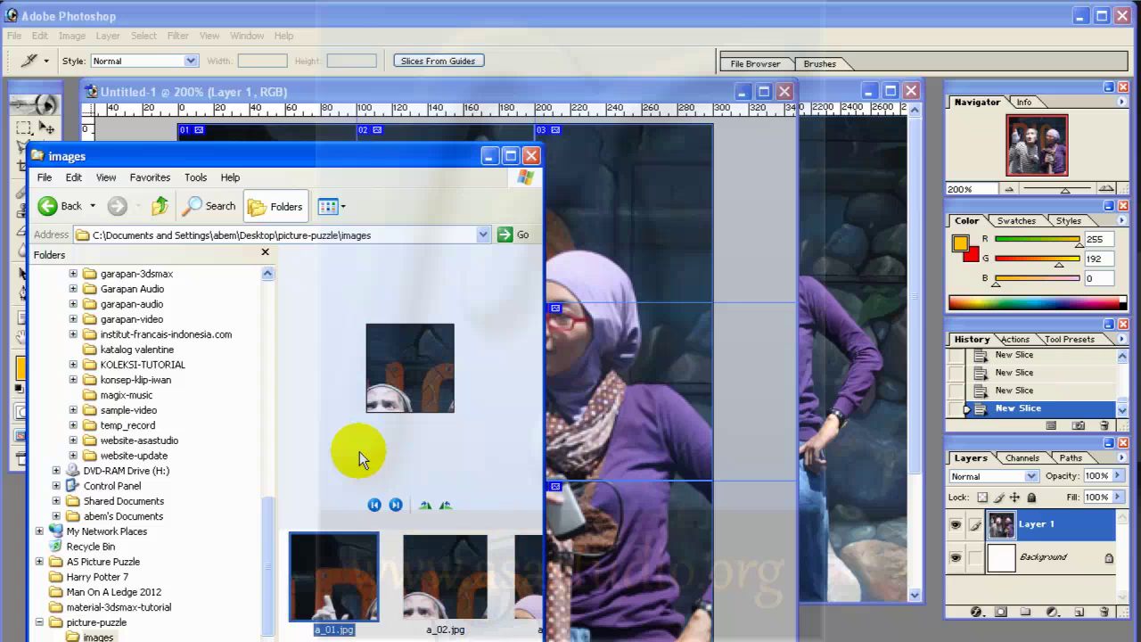
Switch the images folder to Details view and rename a_01–a_03.jpg to 1.jpg, 2.jpg, 3.jpg.
{"action": "left_click", "coordinate": [330, 206]}
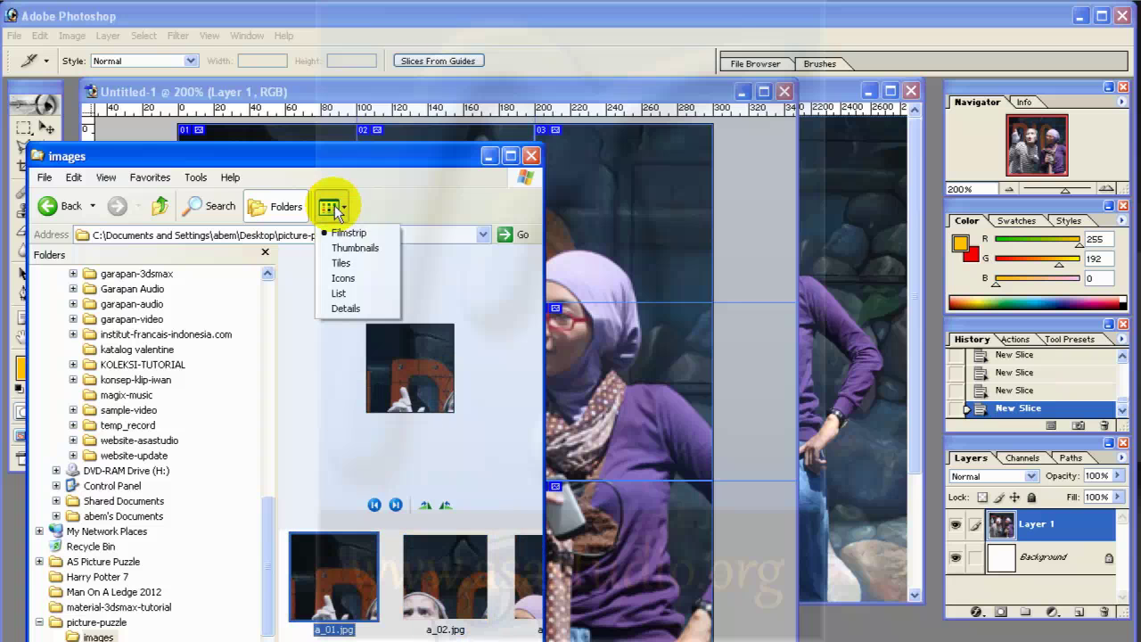
{"action": "left_click", "coordinate": [348, 309]}
{"action": "left_click", "coordinate": [312, 270]}
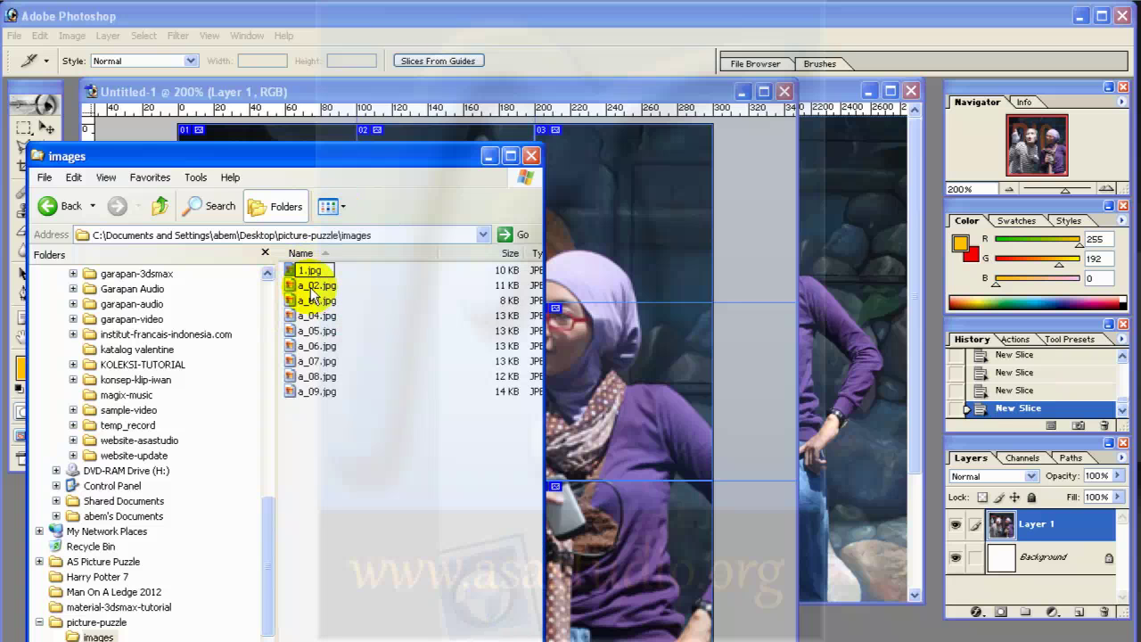
{"action": "type", "text": "1"}
{"action": "left_click", "coordinate": [318, 286]}
{"action": "left_click", "coordinate": [317, 287]}
{"action": "type", "text": "2"}
{"action": "left_click", "coordinate": [317, 303]}
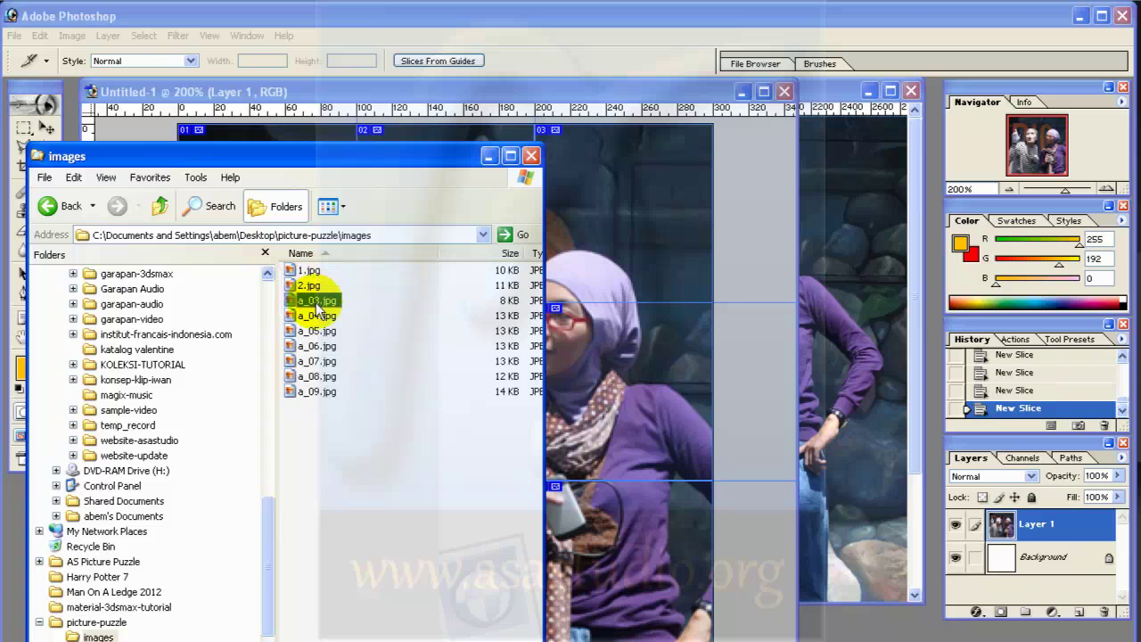
{"action": "left_click", "coordinate": [317, 303]}
{"action": "type", "text": "3"}
{"action": "left_click", "coordinate": [316, 317]}
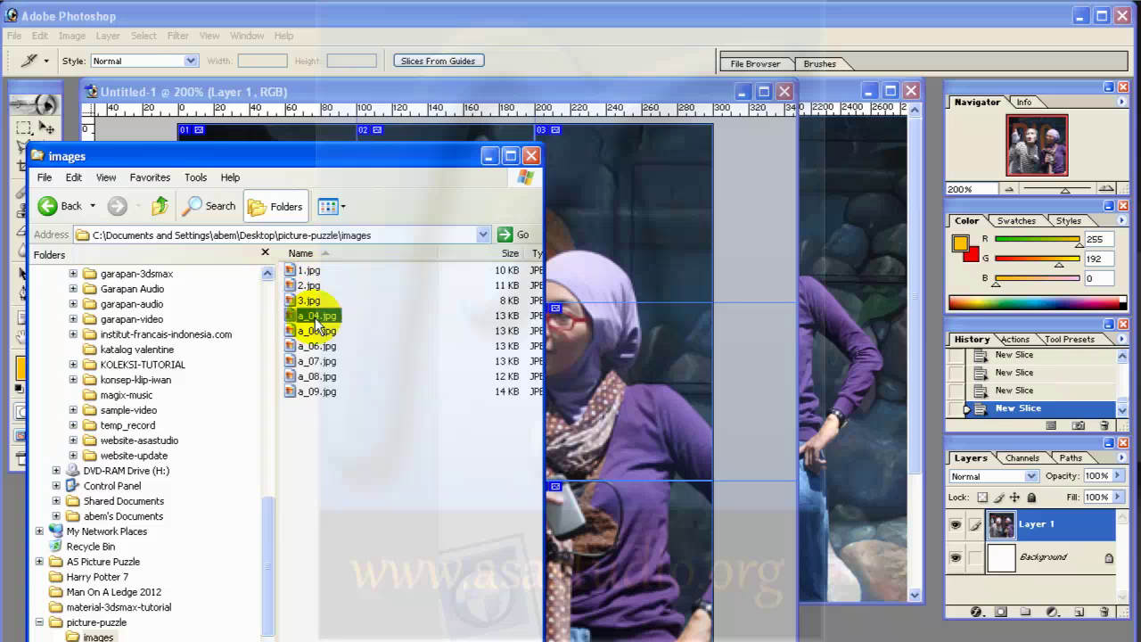
Rename a_04.jpg, a_05.jpg and a_06.jpg to 4.jpg, 5.jpg and 6.jpg.
{"action": "left_click", "coordinate": [317, 318]}
{"action": "type", "text": "4"}
{"action": "left_click", "coordinate": [317, 332]}
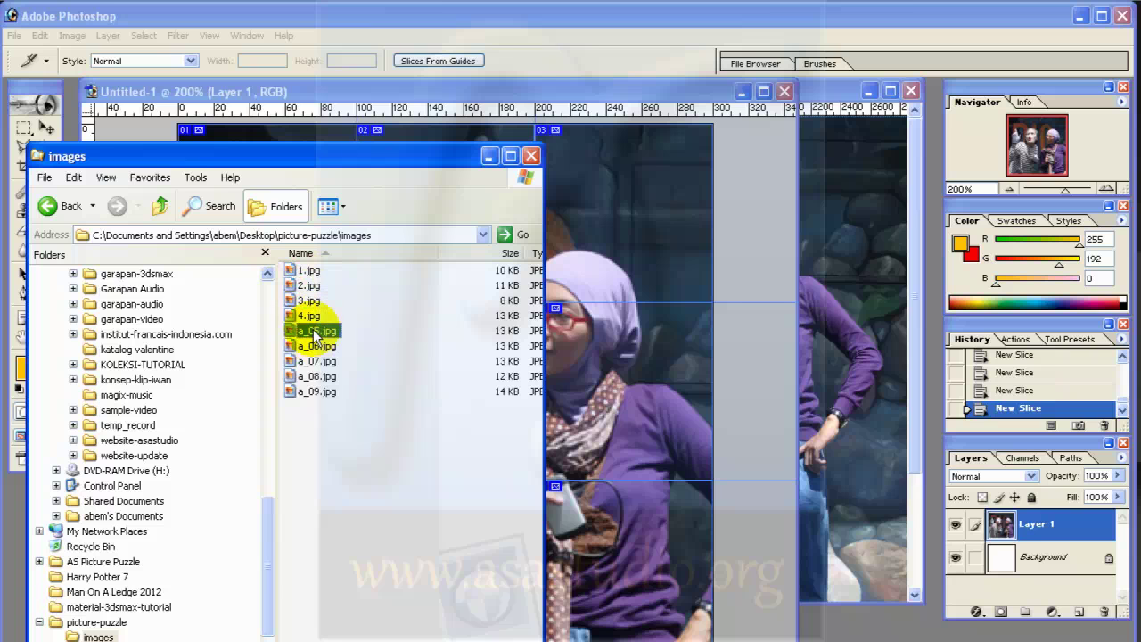
{"action": "left_click", "coordinate": [314, 333]}
{"action": "type", "text": "5"}
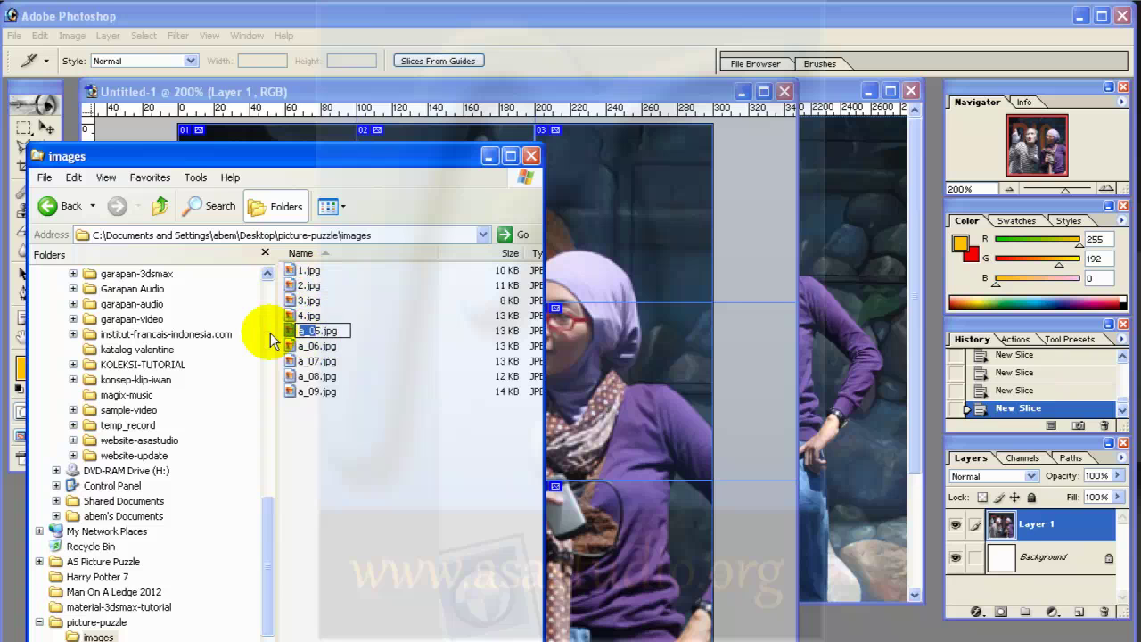
{"action": "left_click", "coordinate": [314, 346]}
{"action": "left_click", "coordinate": [314, 346]}
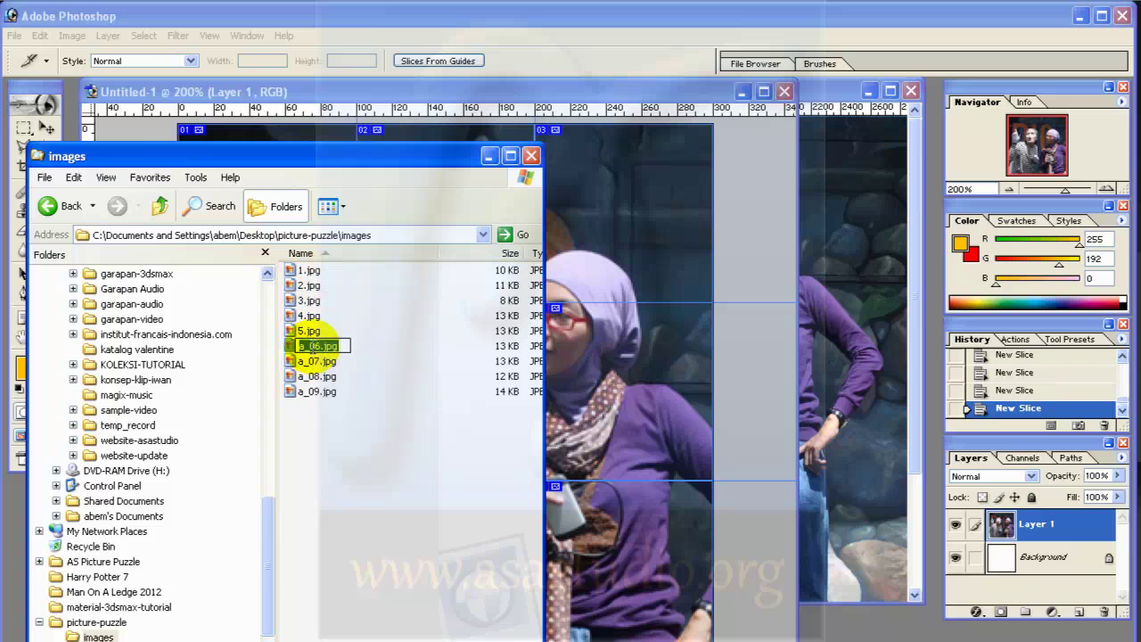
{"action": "type", "text": "6"}
{"action": "left_click", "coordinate": [314, 360]}
Rename a_07.jpg, a_08.jpg and a_09.jpg to 7.jpg, 8.jpg and 9.jpg.
{"action": "left_click", "coordinate": [314, 361]}
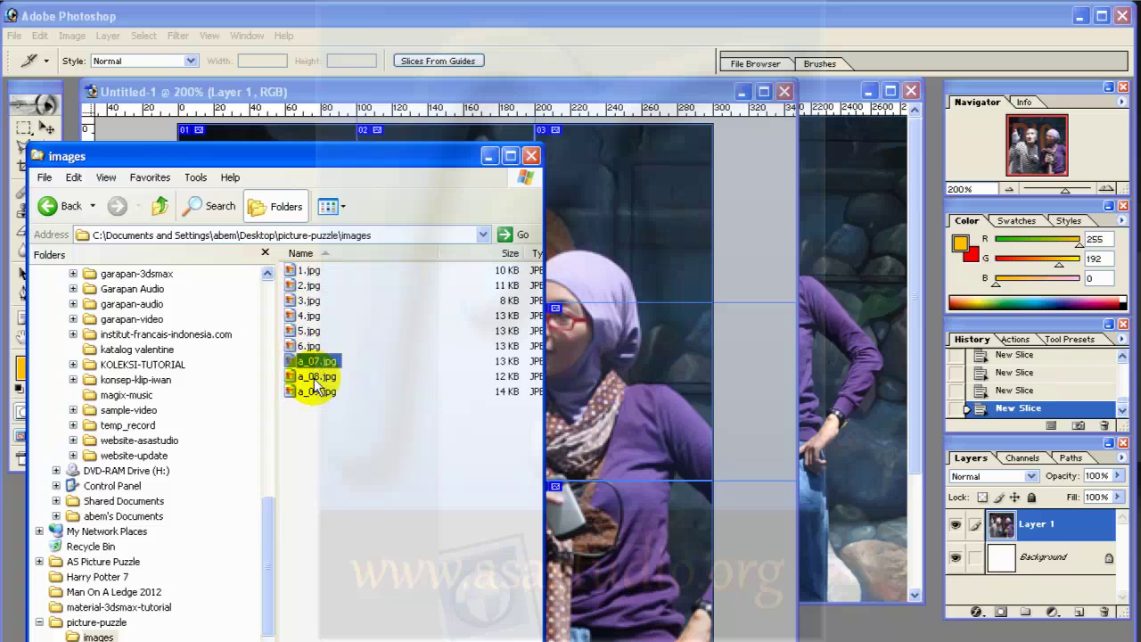
{"action": "type", "text": "7"}
{"action": "left_click", "coordinate": [317, 377]}
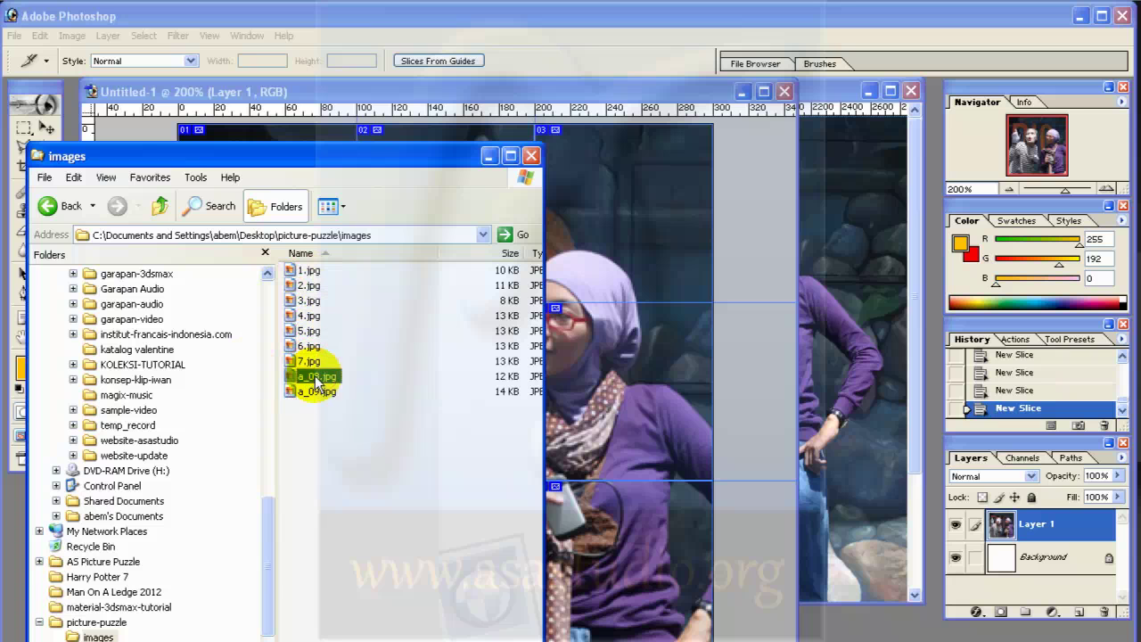
{"action": "left_click", "coordinate": [314, 377]}
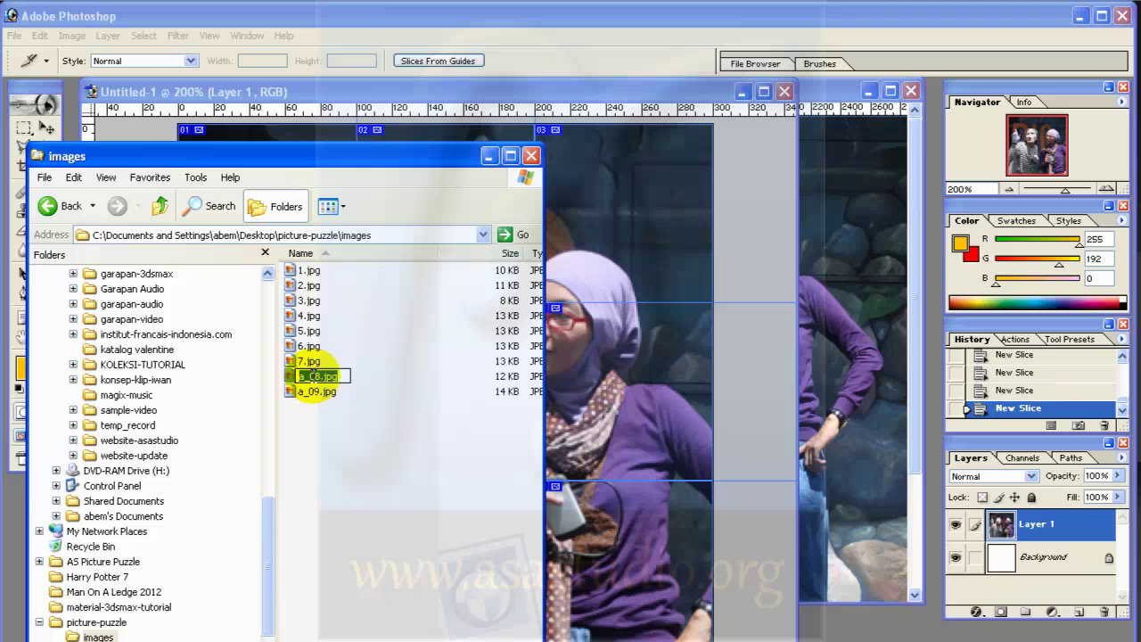
{"action": "type", "text": "8"}
{"action": "left_click", "coordinate": [306, 391]}
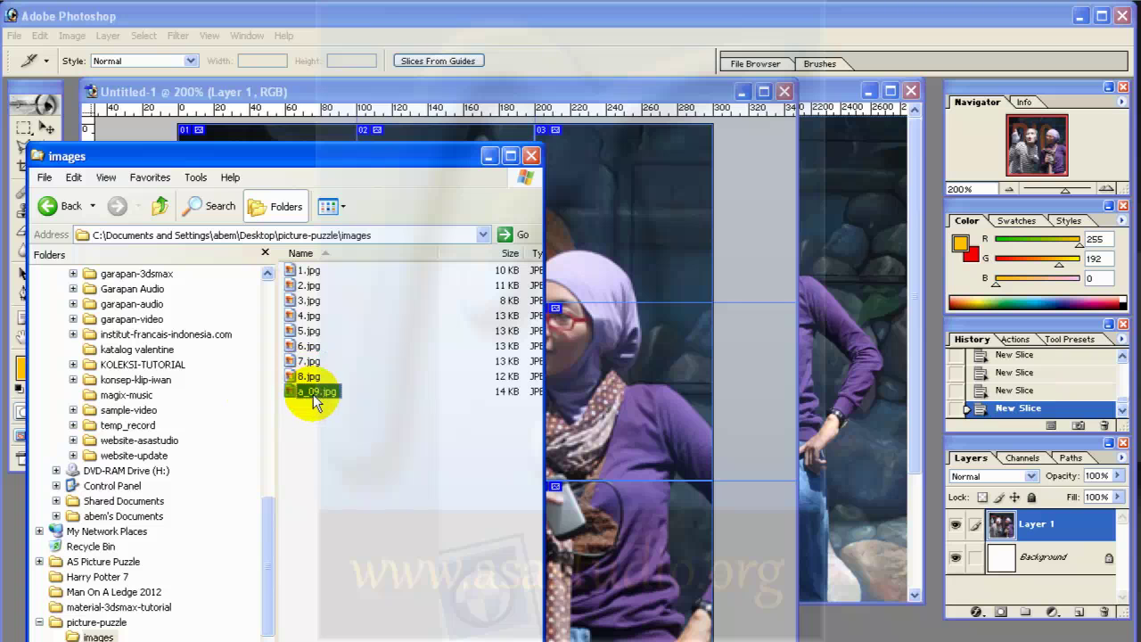
{"action": "type", "text": "9"}
{"action": "left_click", "coordinate": [359, 423]}
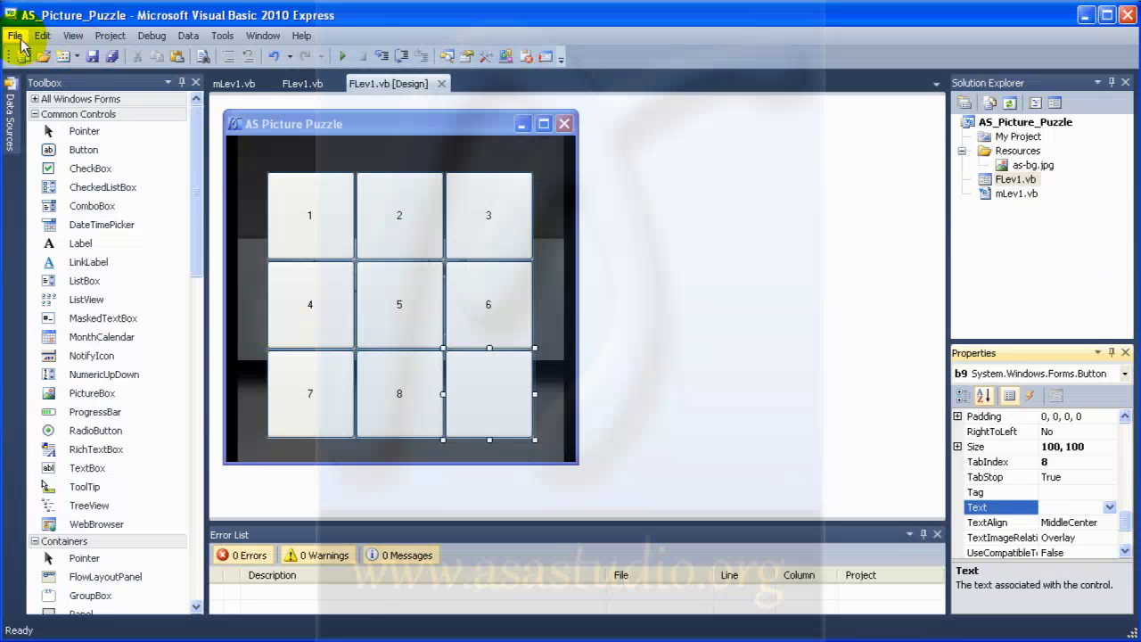
Save All the AS_Picture_Puzzle project with the Desktop chosen as its location.
{"action": "left_click", "coordinate": [16, 36]}
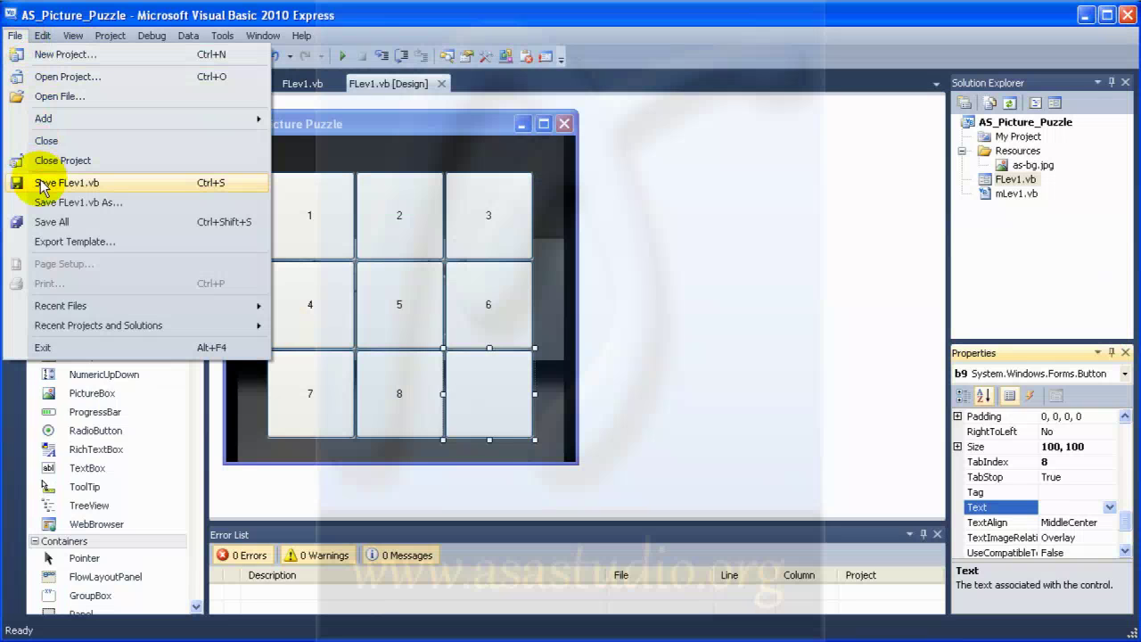
{"action": "left_click", "coordinate": [49, 221]}
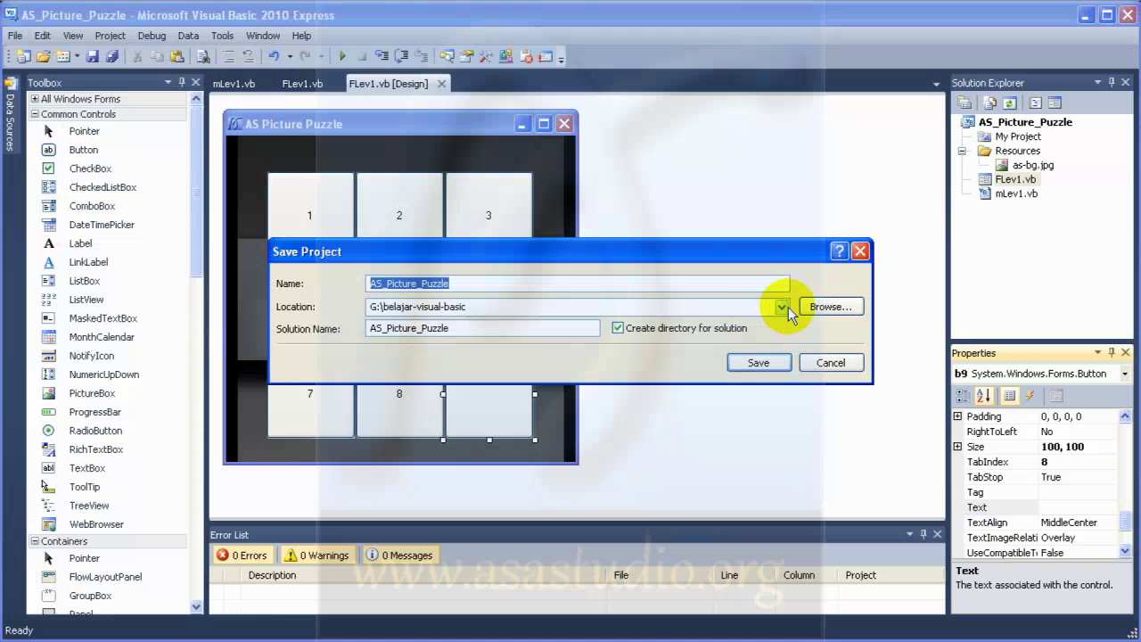
{"action": "left_click", "coordinate": [822, 309]}
{"action": "left_click_drag", "start_coordinate": [690, 297], "coordinate": [688, 259]}
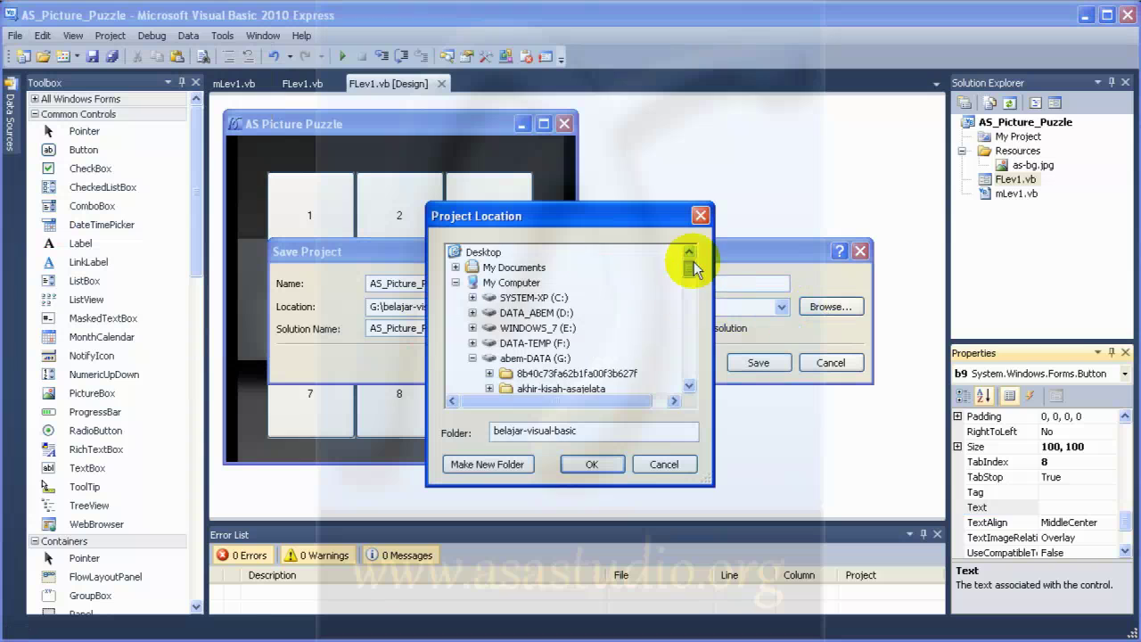
{"action": "left_click", "coordinate": [480, 252]}
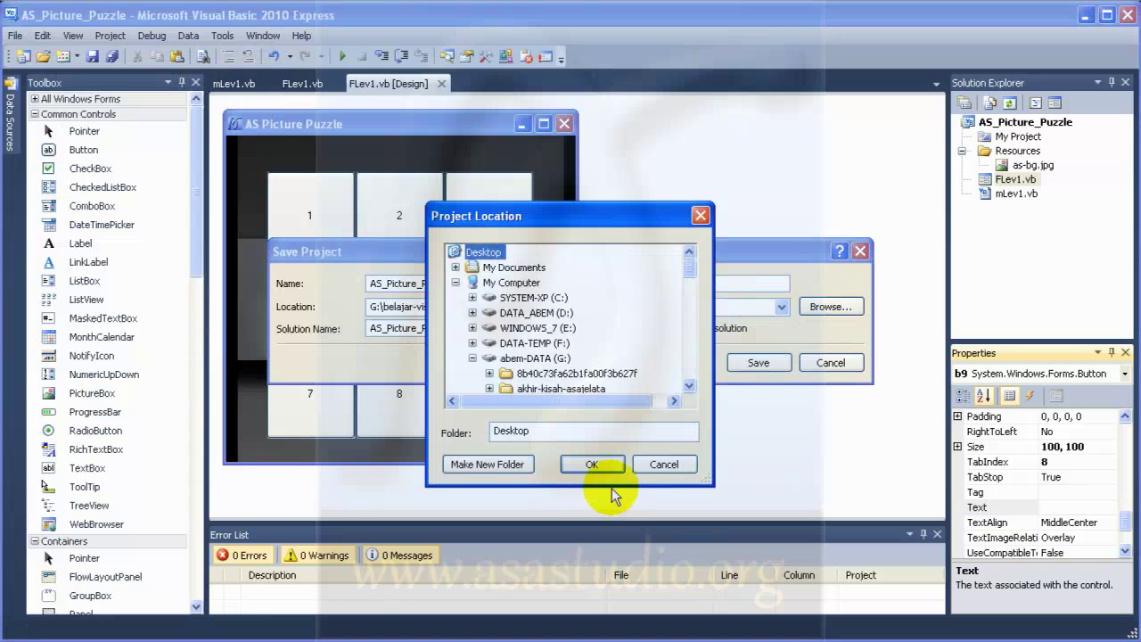
{"action": "left_click", "coordinate": [588, 464]}
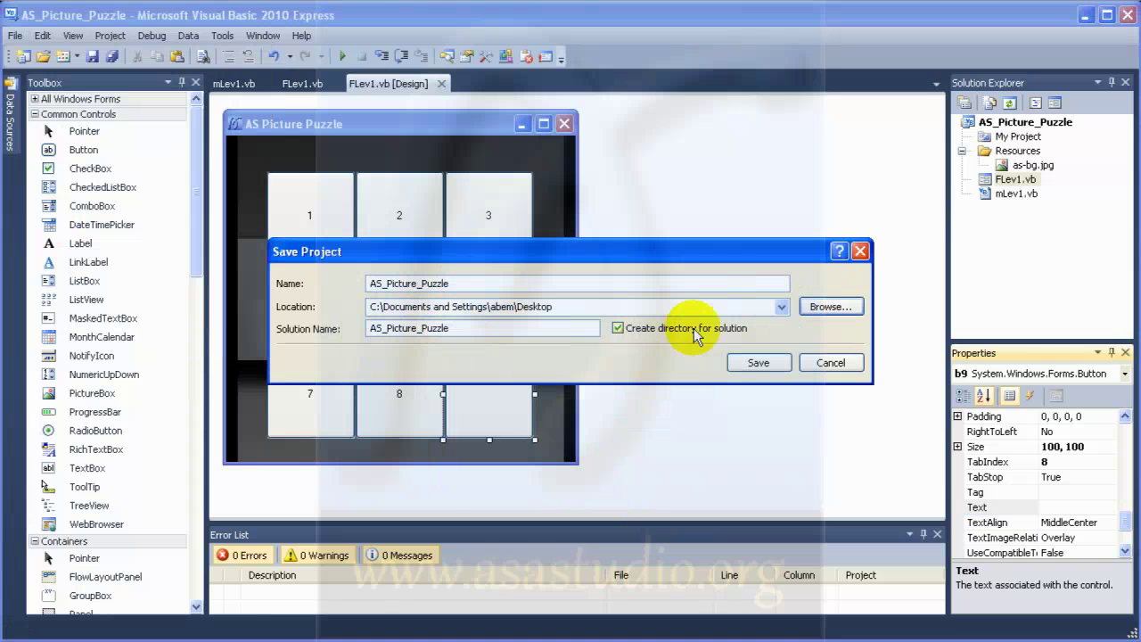
{"action": "left_click", "coordinate": [756, 361]}
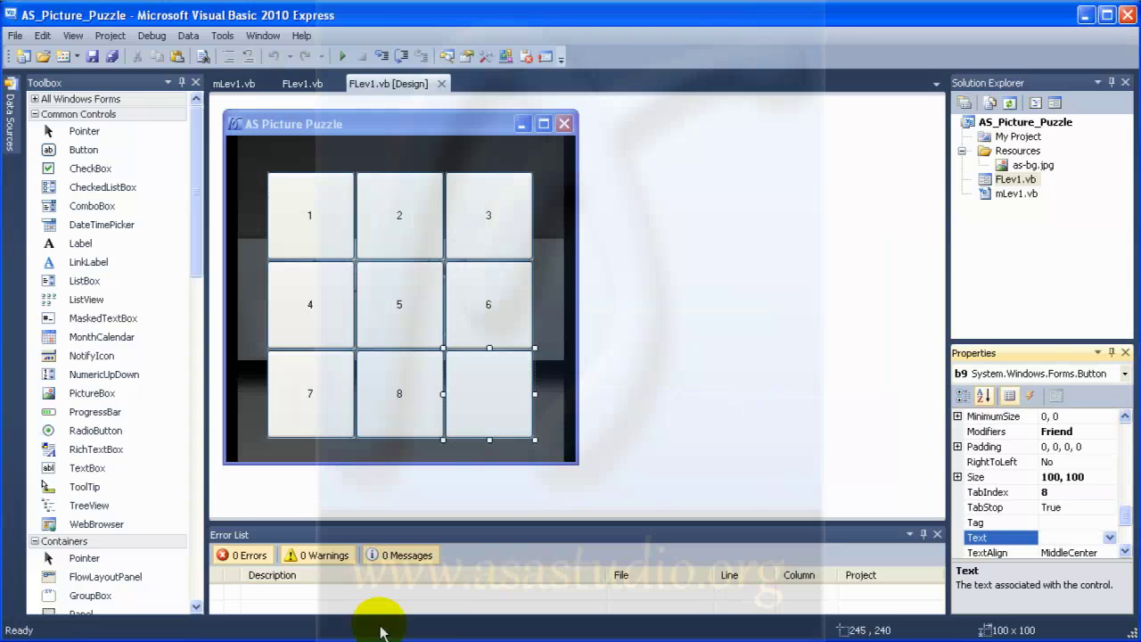
In Explorer, go from Desktop into AS_Picture_Puzzle > AS_Picture_Puzzle > bin.
{"action": "key", "text": "alt+Tab"}
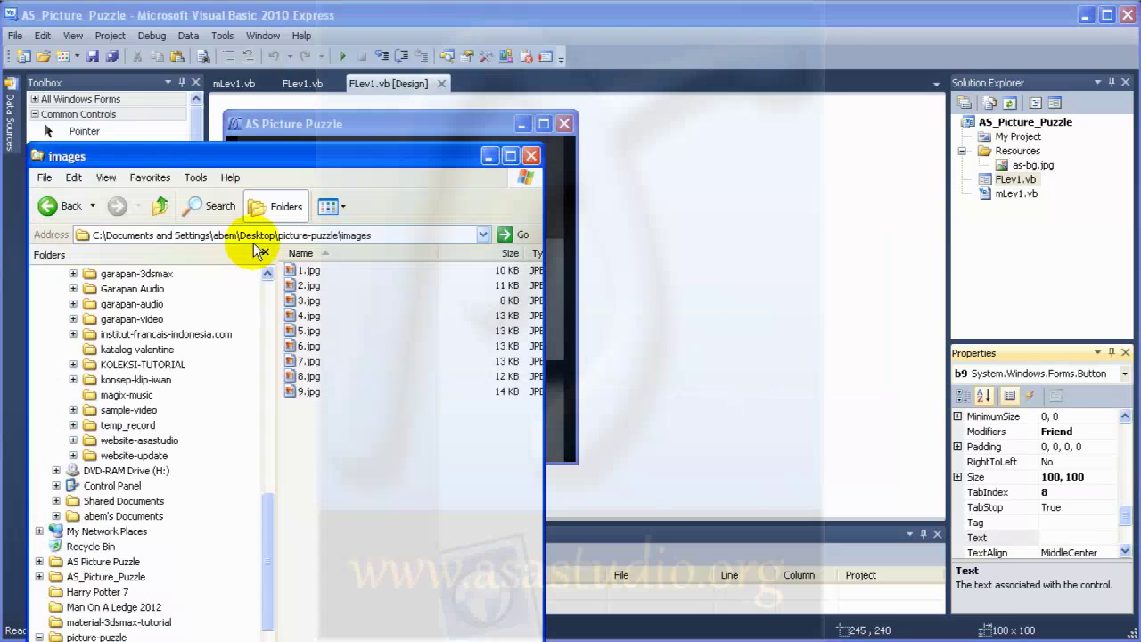
{"action": "left_click_drag", "start_coordinate": [268, 522], "coordinate": [263, 280]}
{"action": "left_click", "coordinate": [67, 273]}
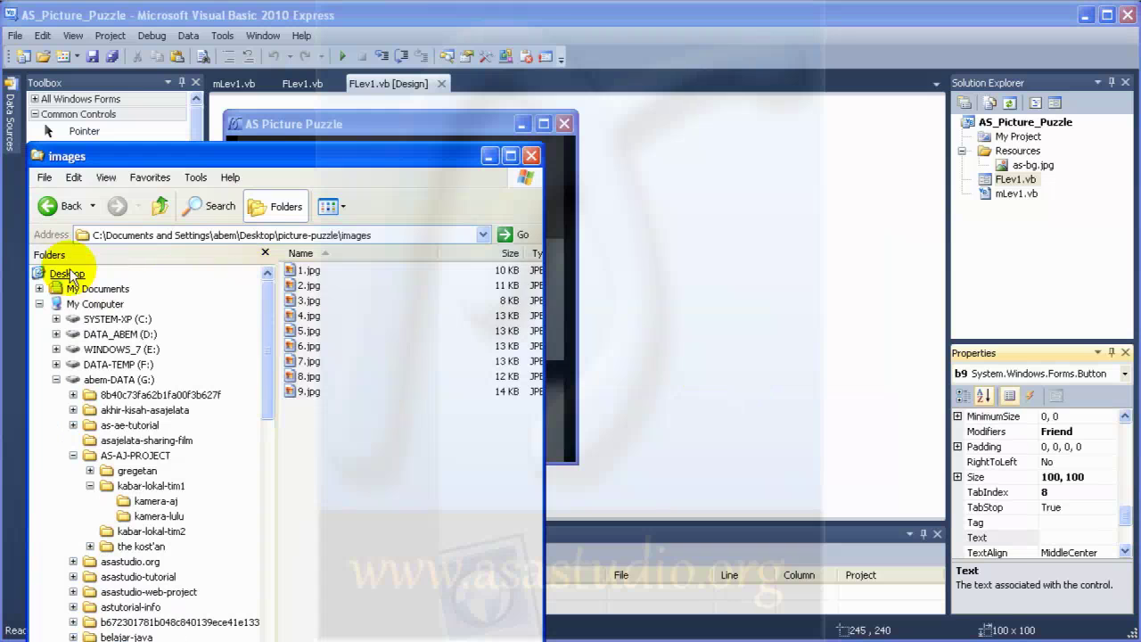
{"action": "scroll", "coordinate": [519, 352], "scroll_direction": "down", "scroll_amount": 4}
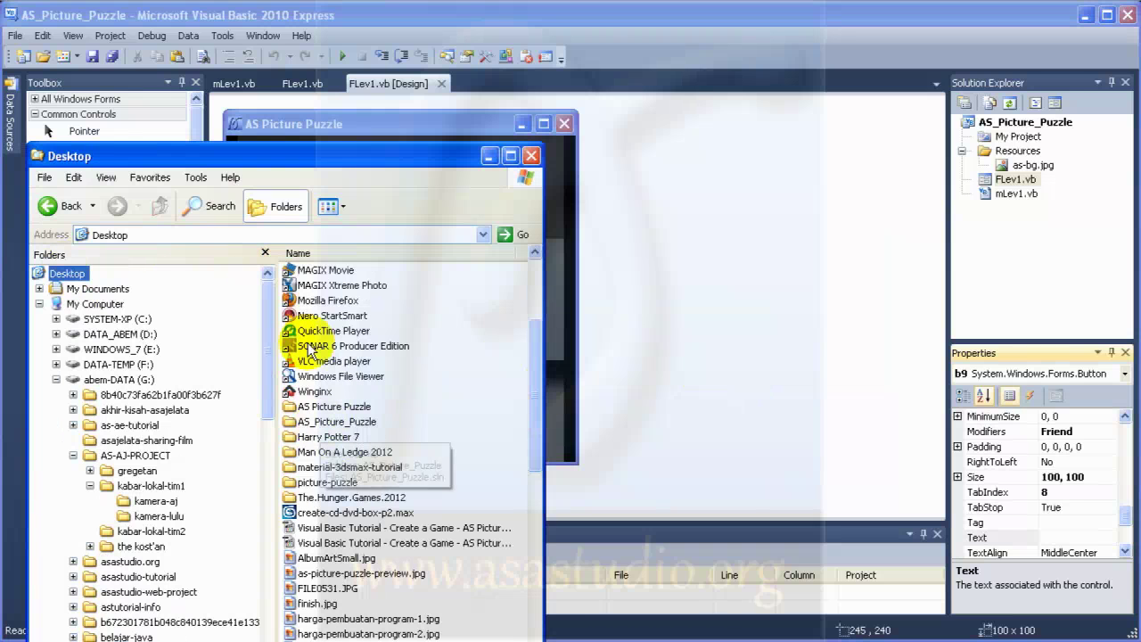
{"action": "left_click_drag", "start_coordinate": [286, 165], "coordinate": [293, 76]}
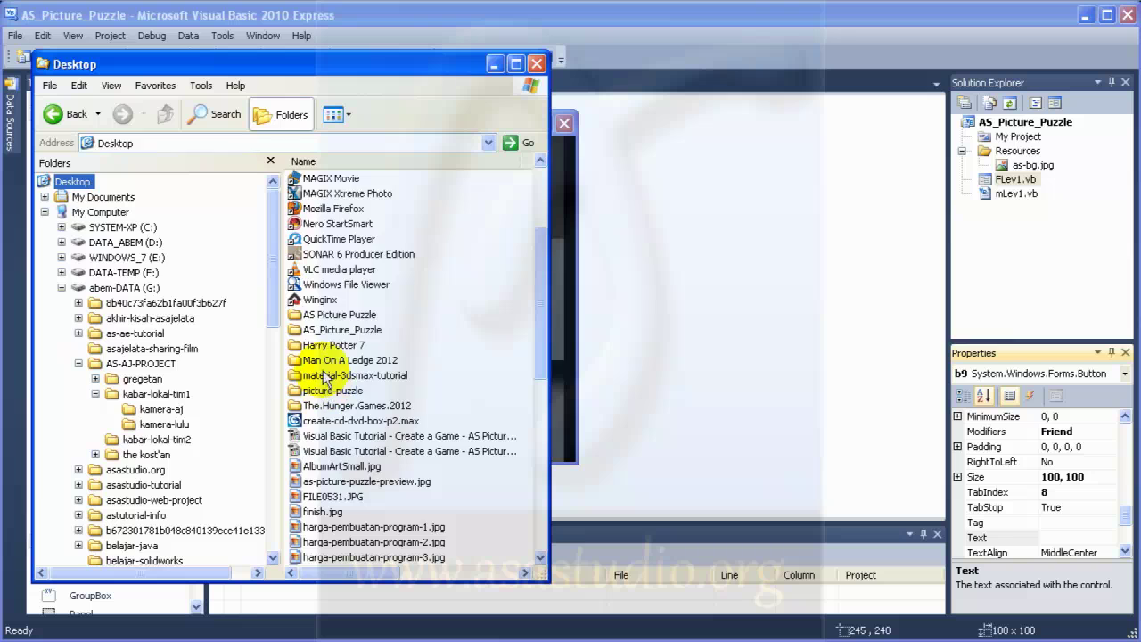
{"action": "double_click", "coordinate": [294, 329]}
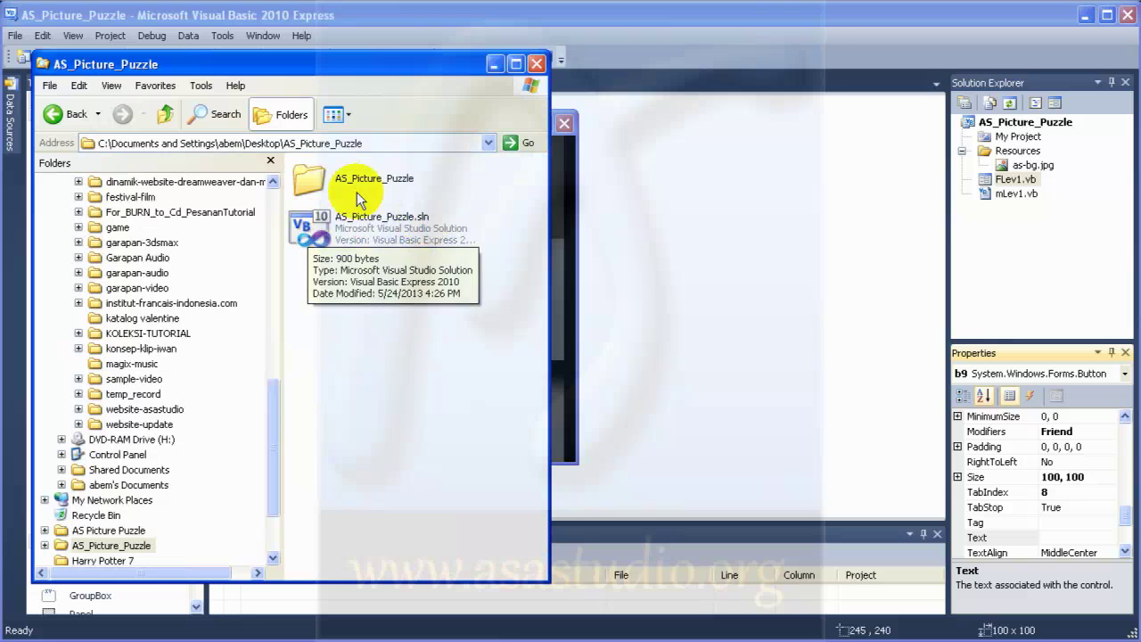
{"action": "double_click", "coordinate": [310, 182]}
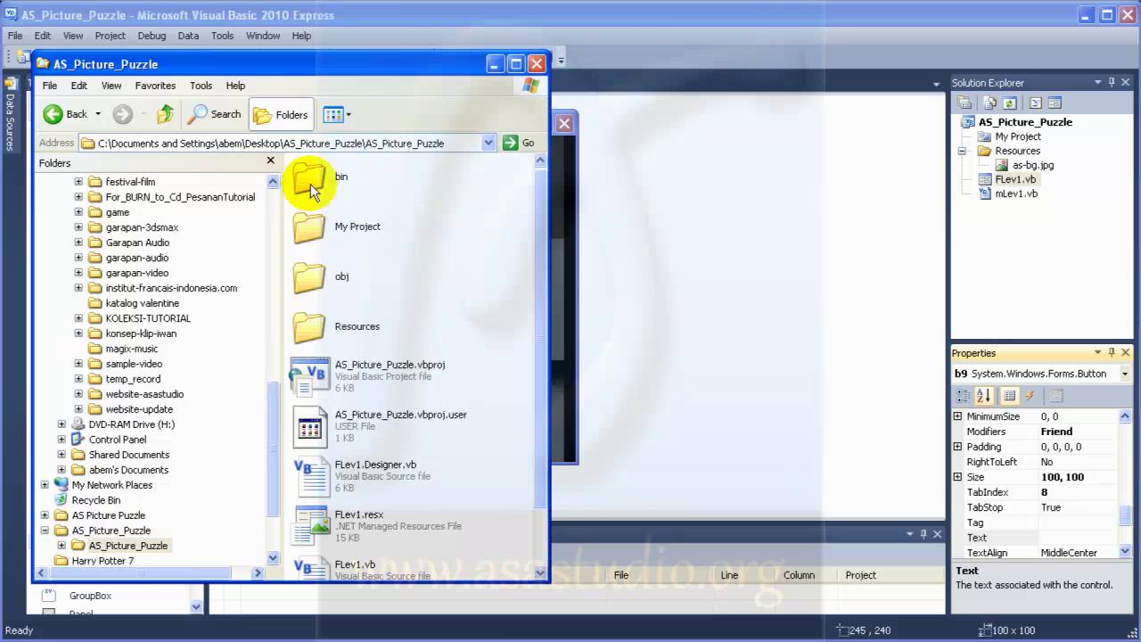
{"action": "double_click", "coordinate": [310, 183]}
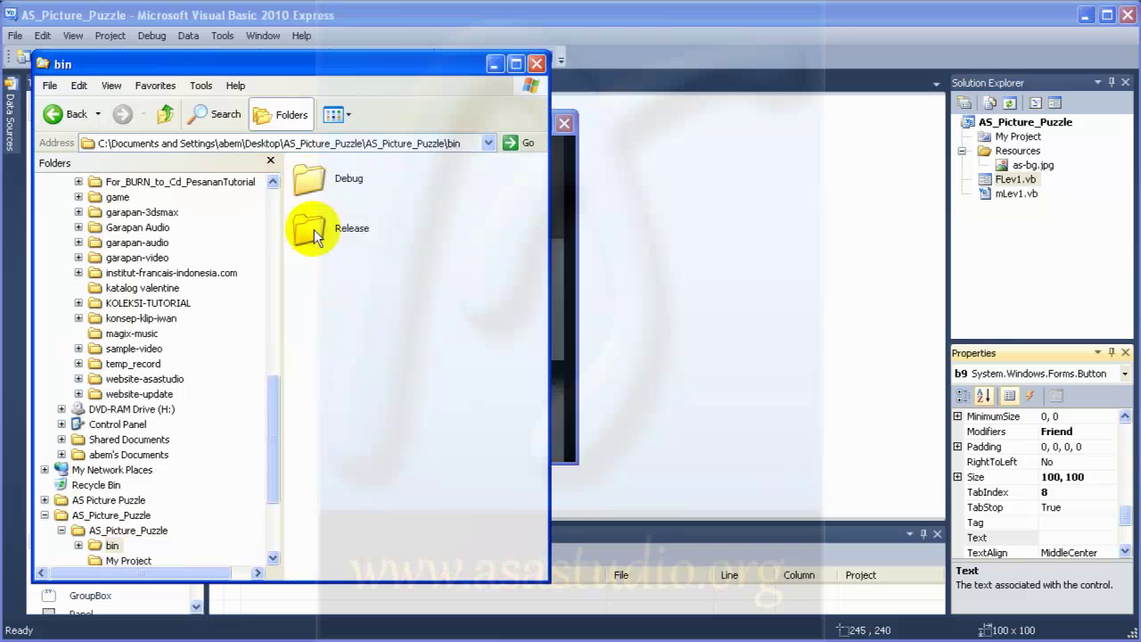
{"action": "left_click_drag", "start_coordinate": [277, 441], "coordinate": [283, 272]}
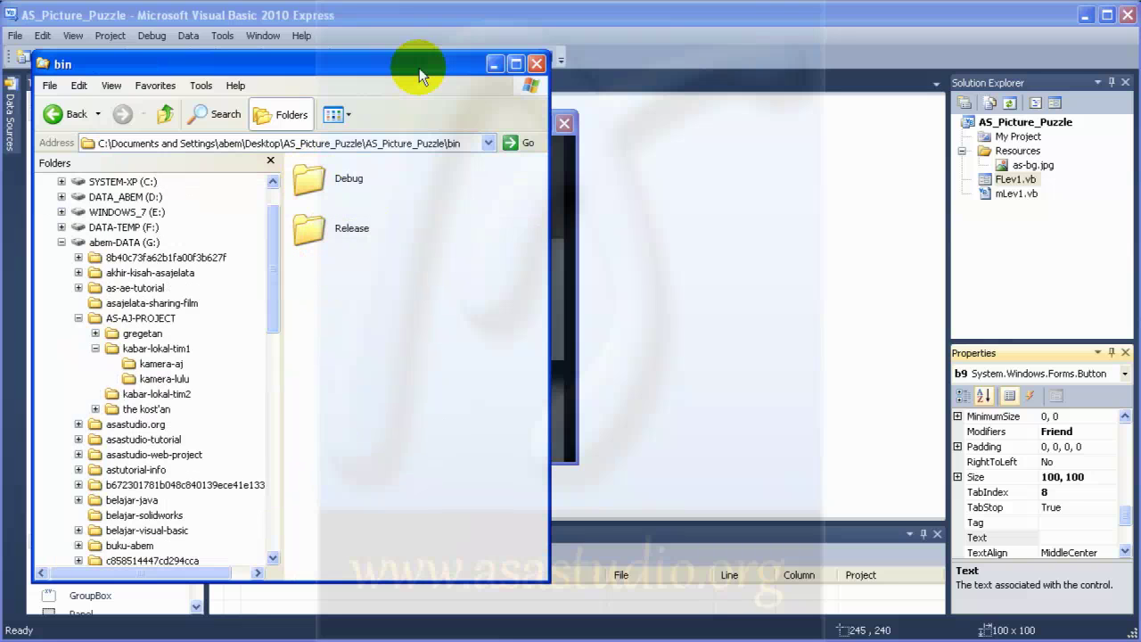